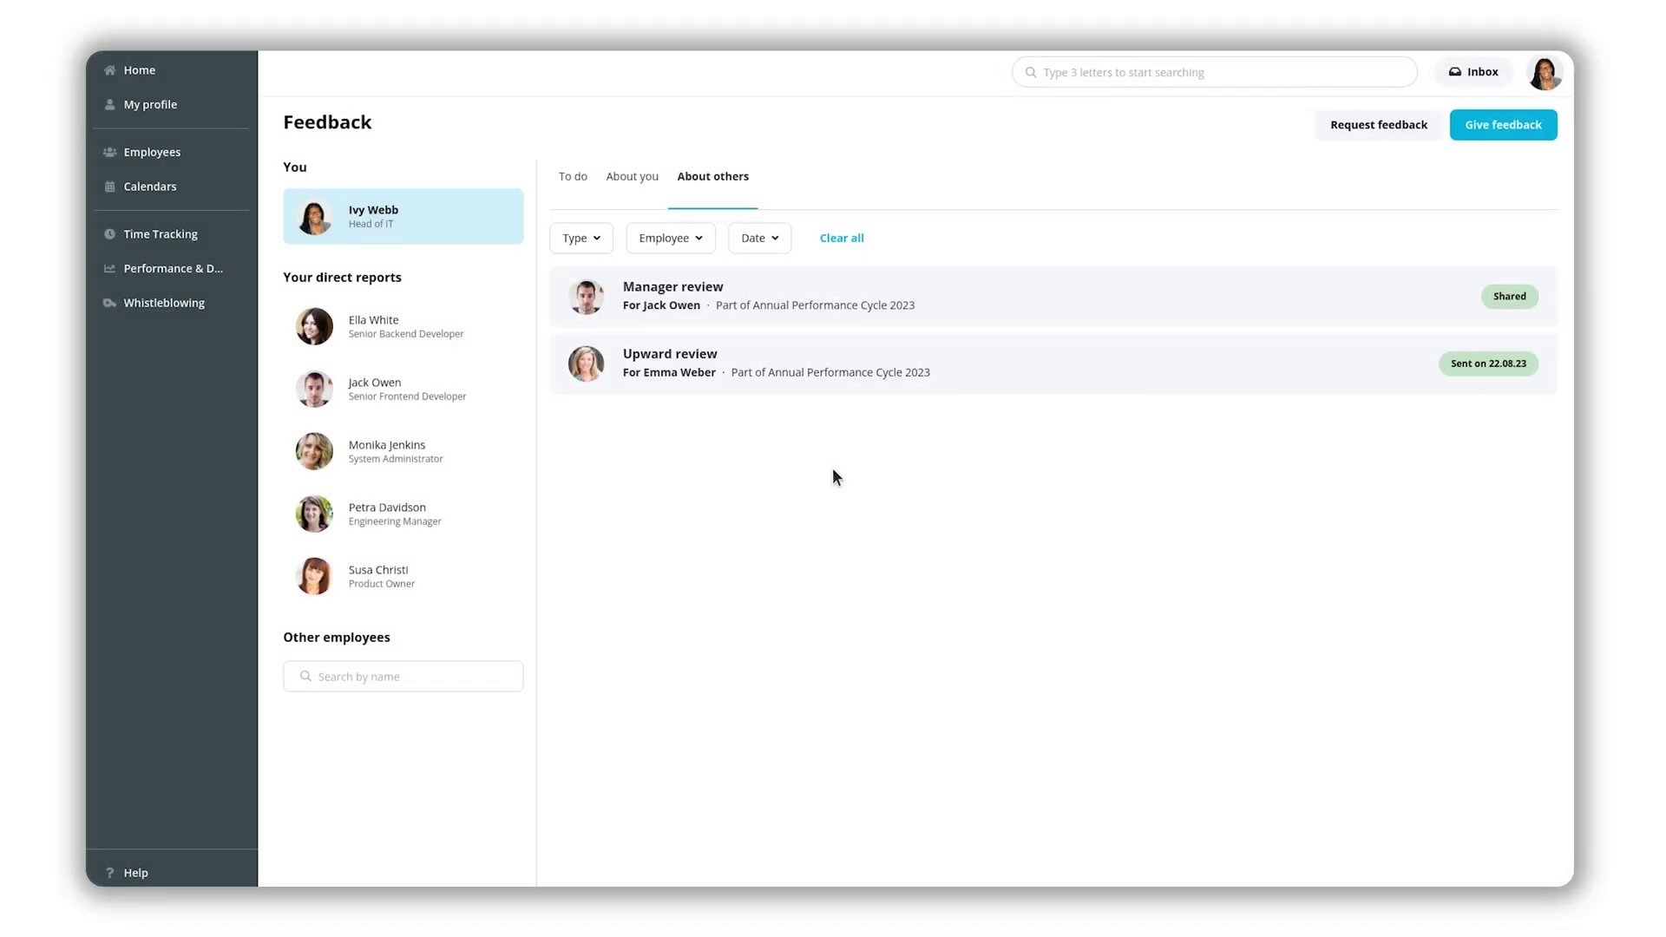
- Check a direct report's note, then view your own peer review, continuous feedback and self review
{"action": "left_click", "coordinate": [373, 323]}
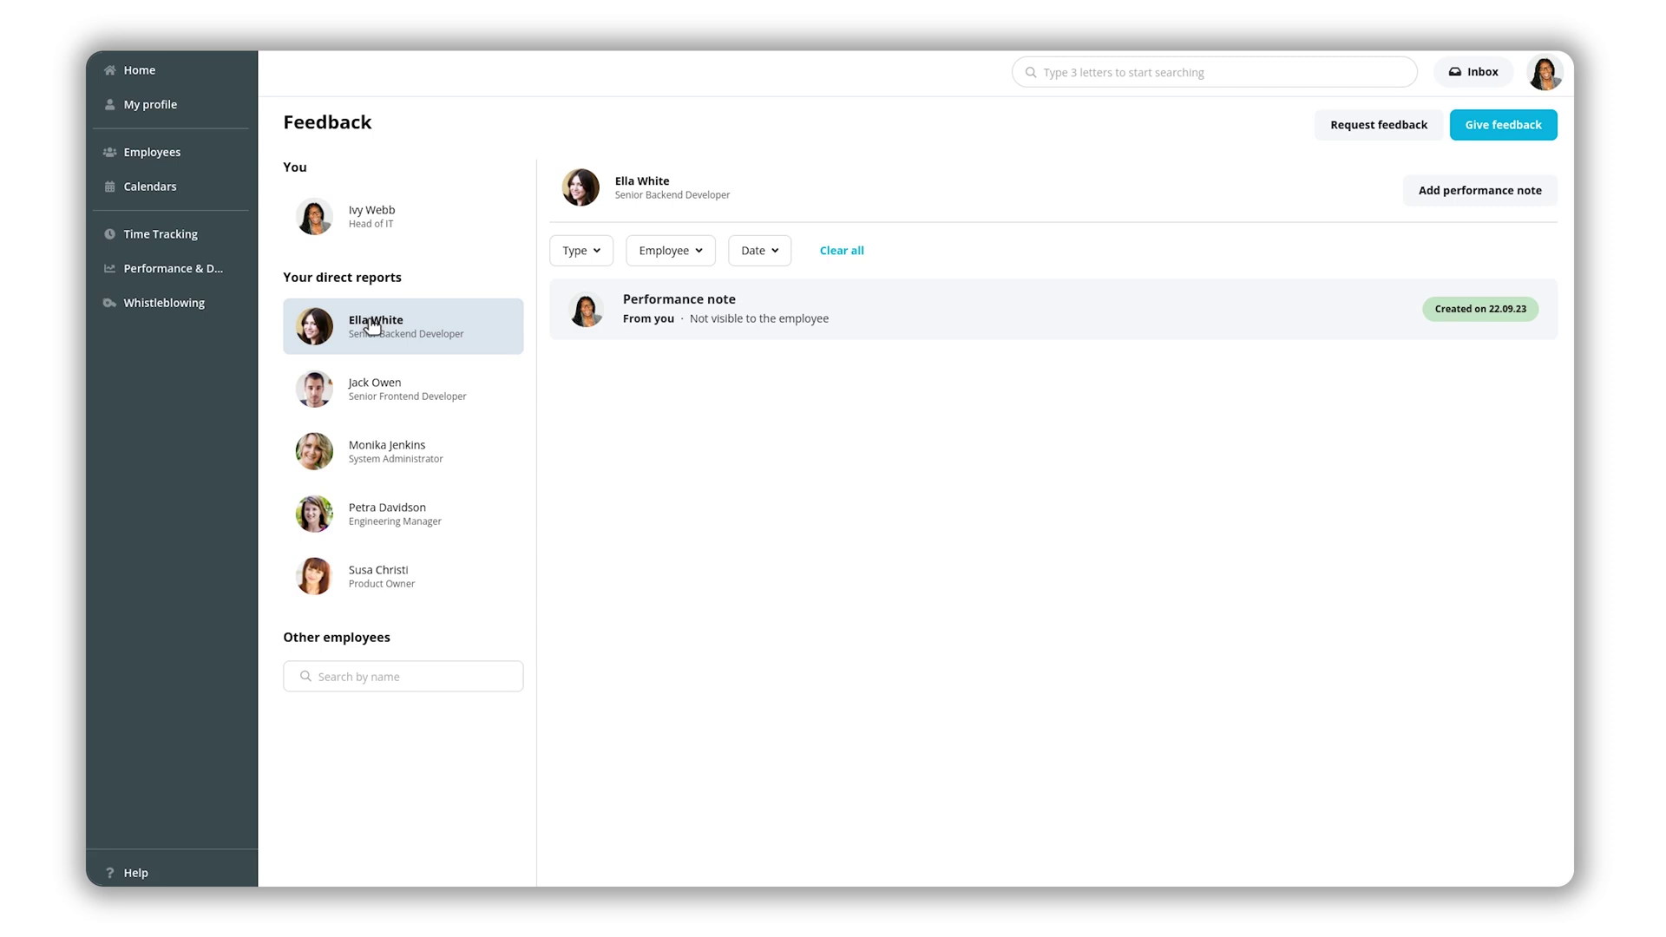
{"action": "left_click", "coordinate": [332, 203]}
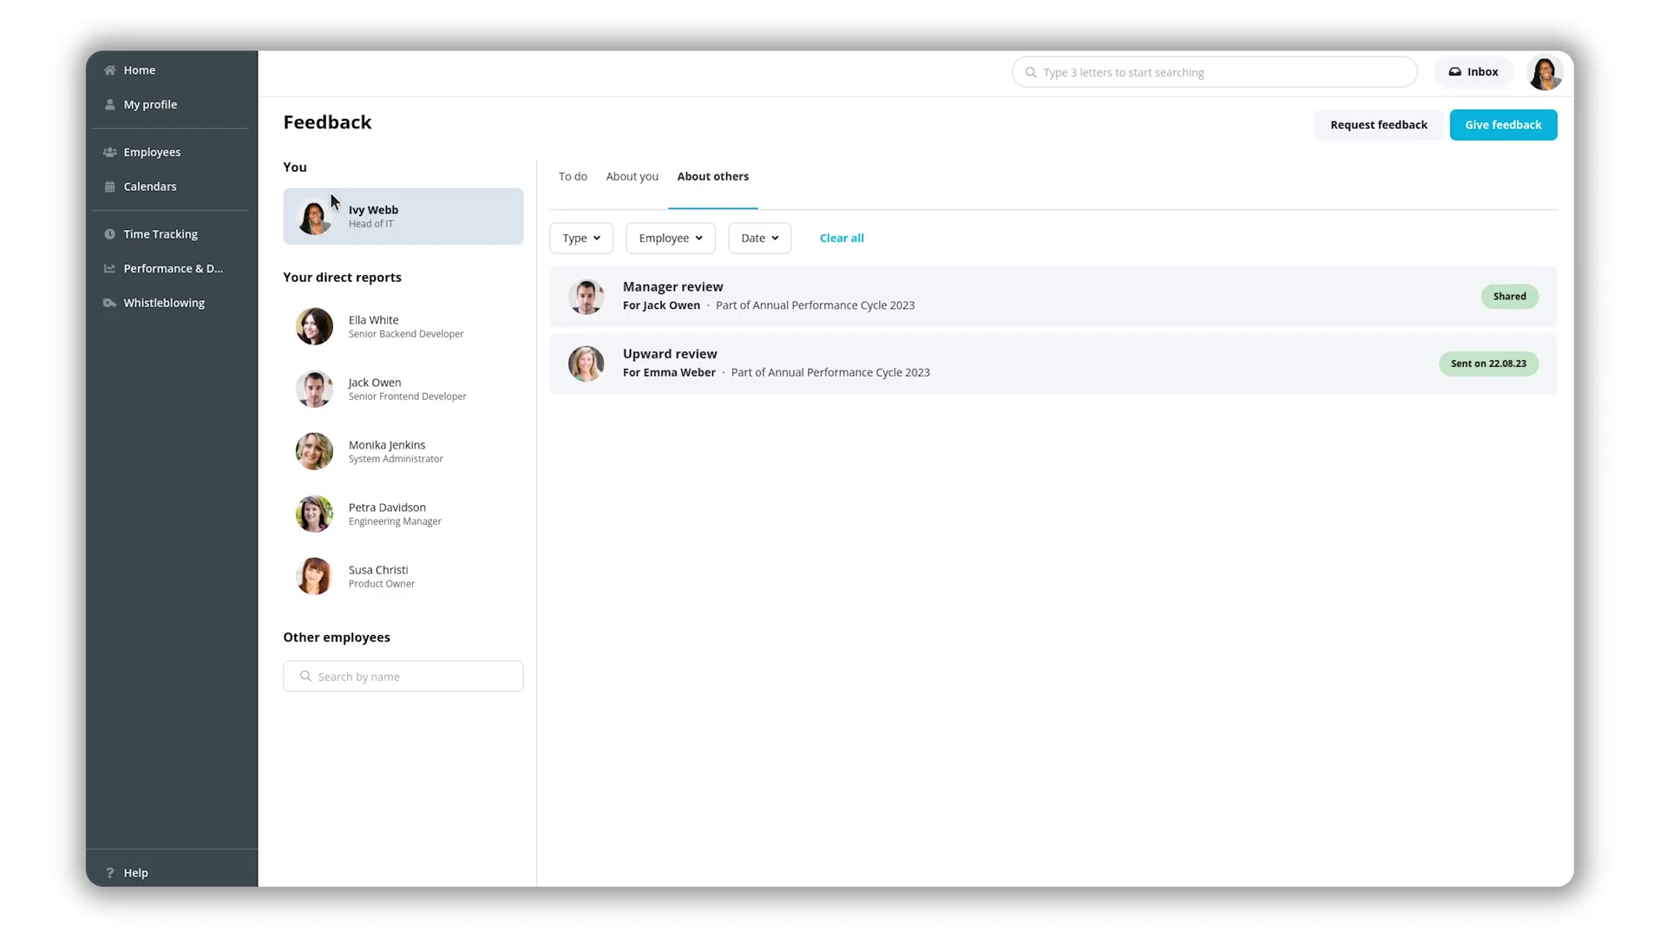
{"action": "left_click", "coordinate": [332, 199]}
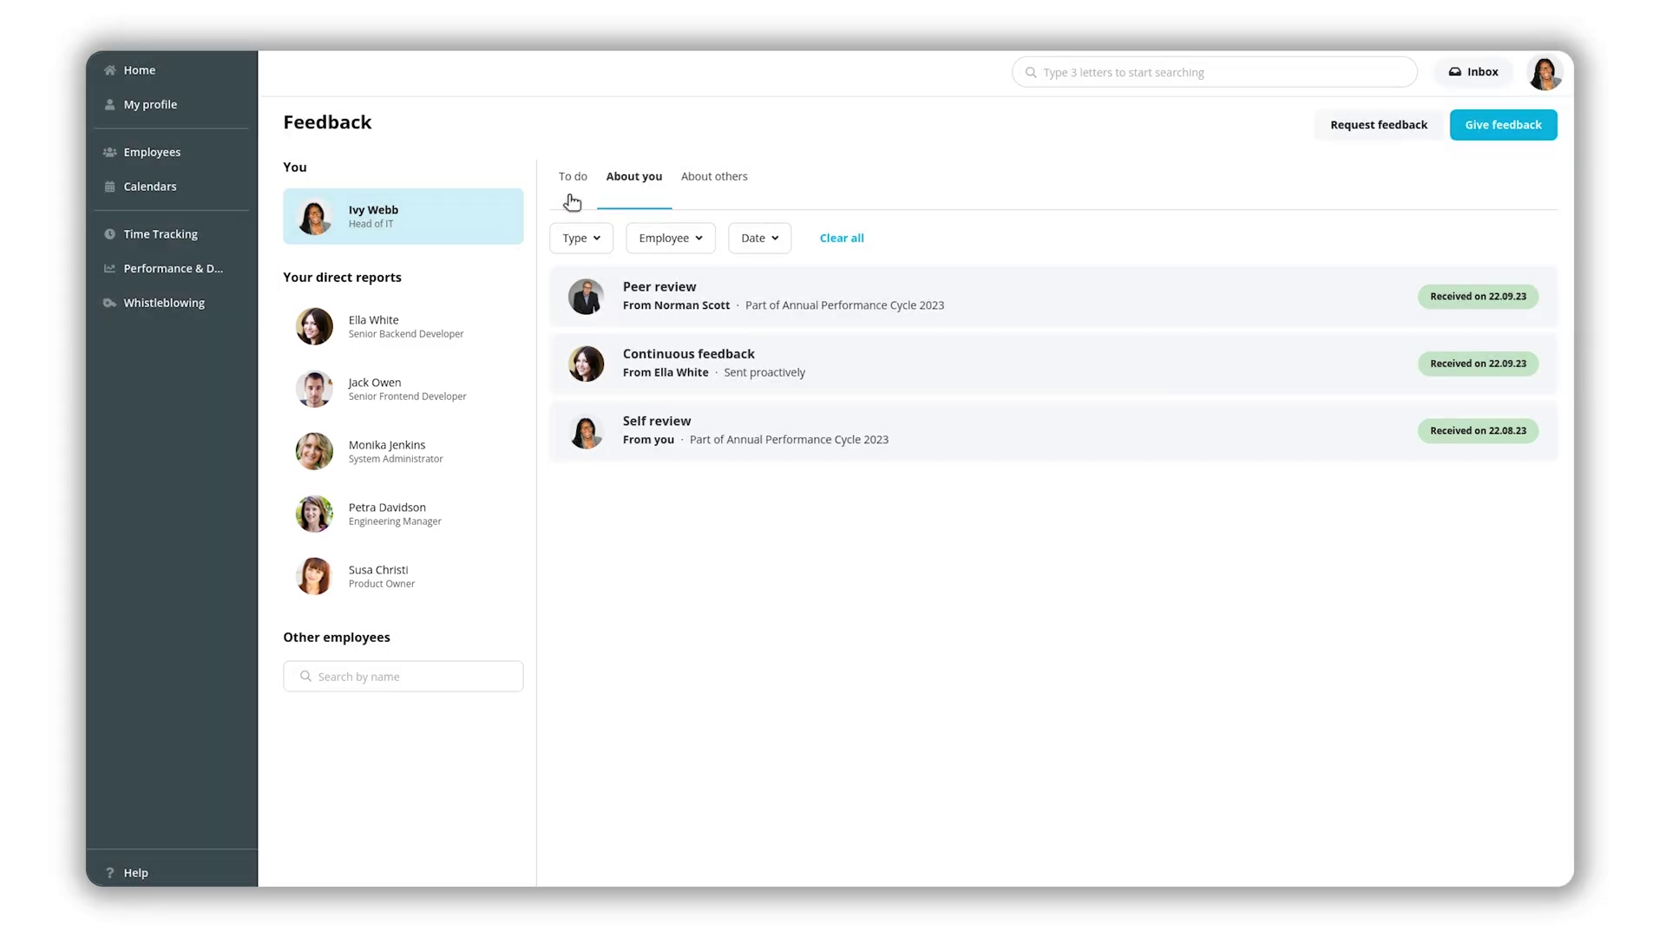
- Look over the To do feedback tasks and About others reviews, then return to About you
{"action": "left_click", "coordinate": [573, 178]}
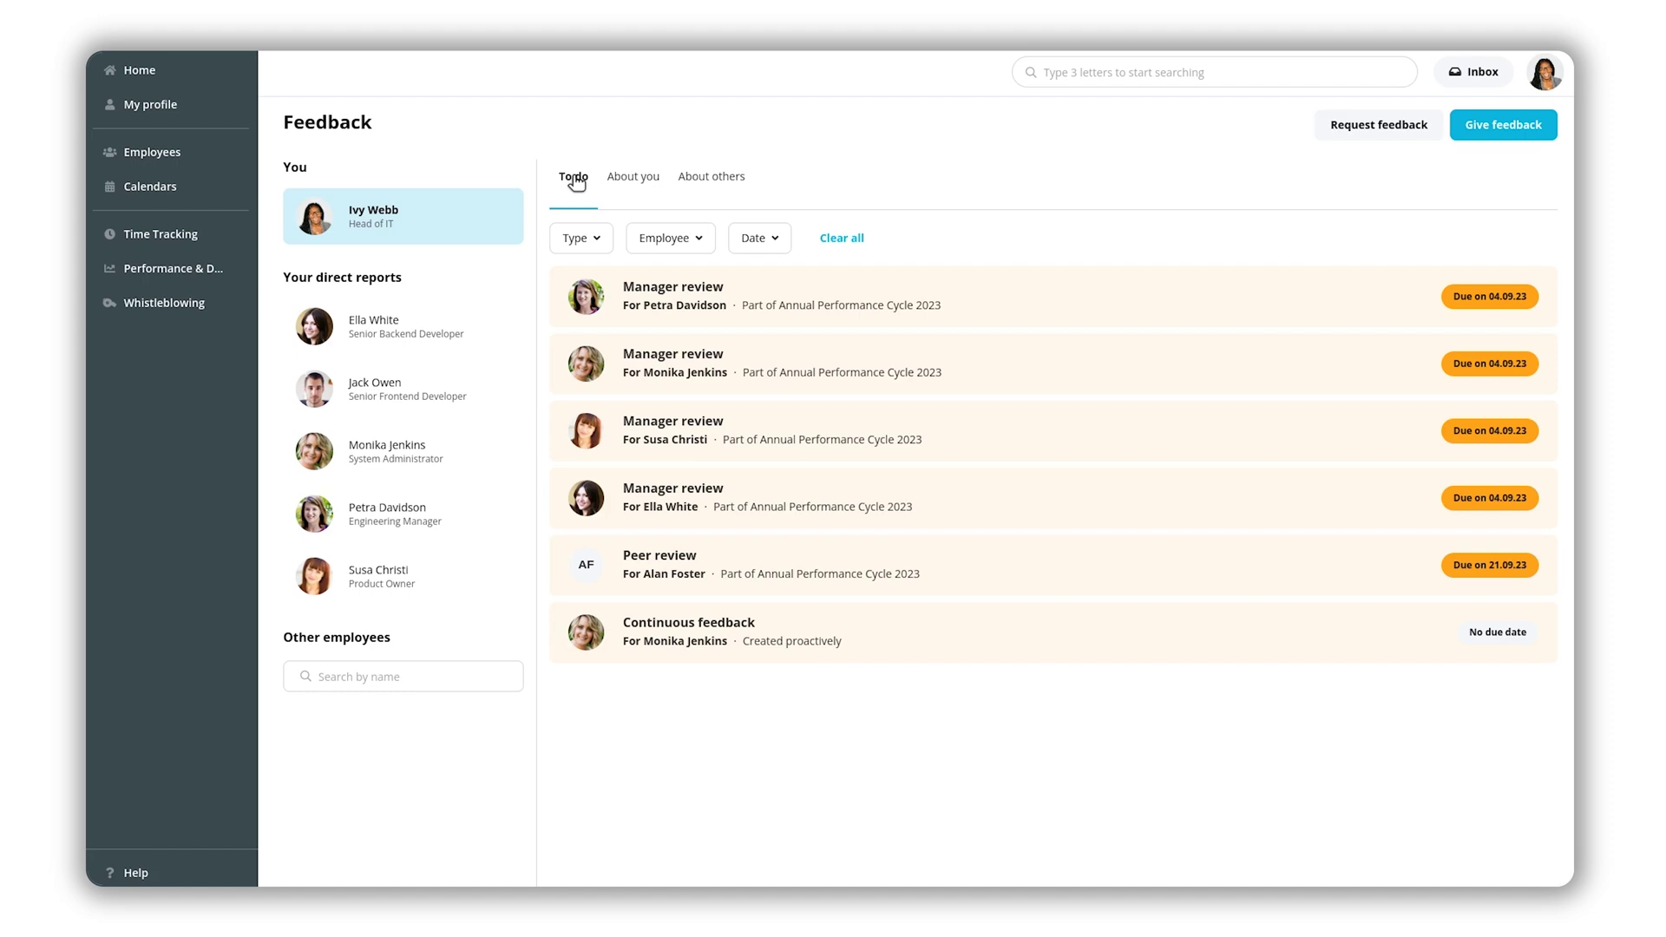
{"action": "left_click", "coordinate": [708, 179]}
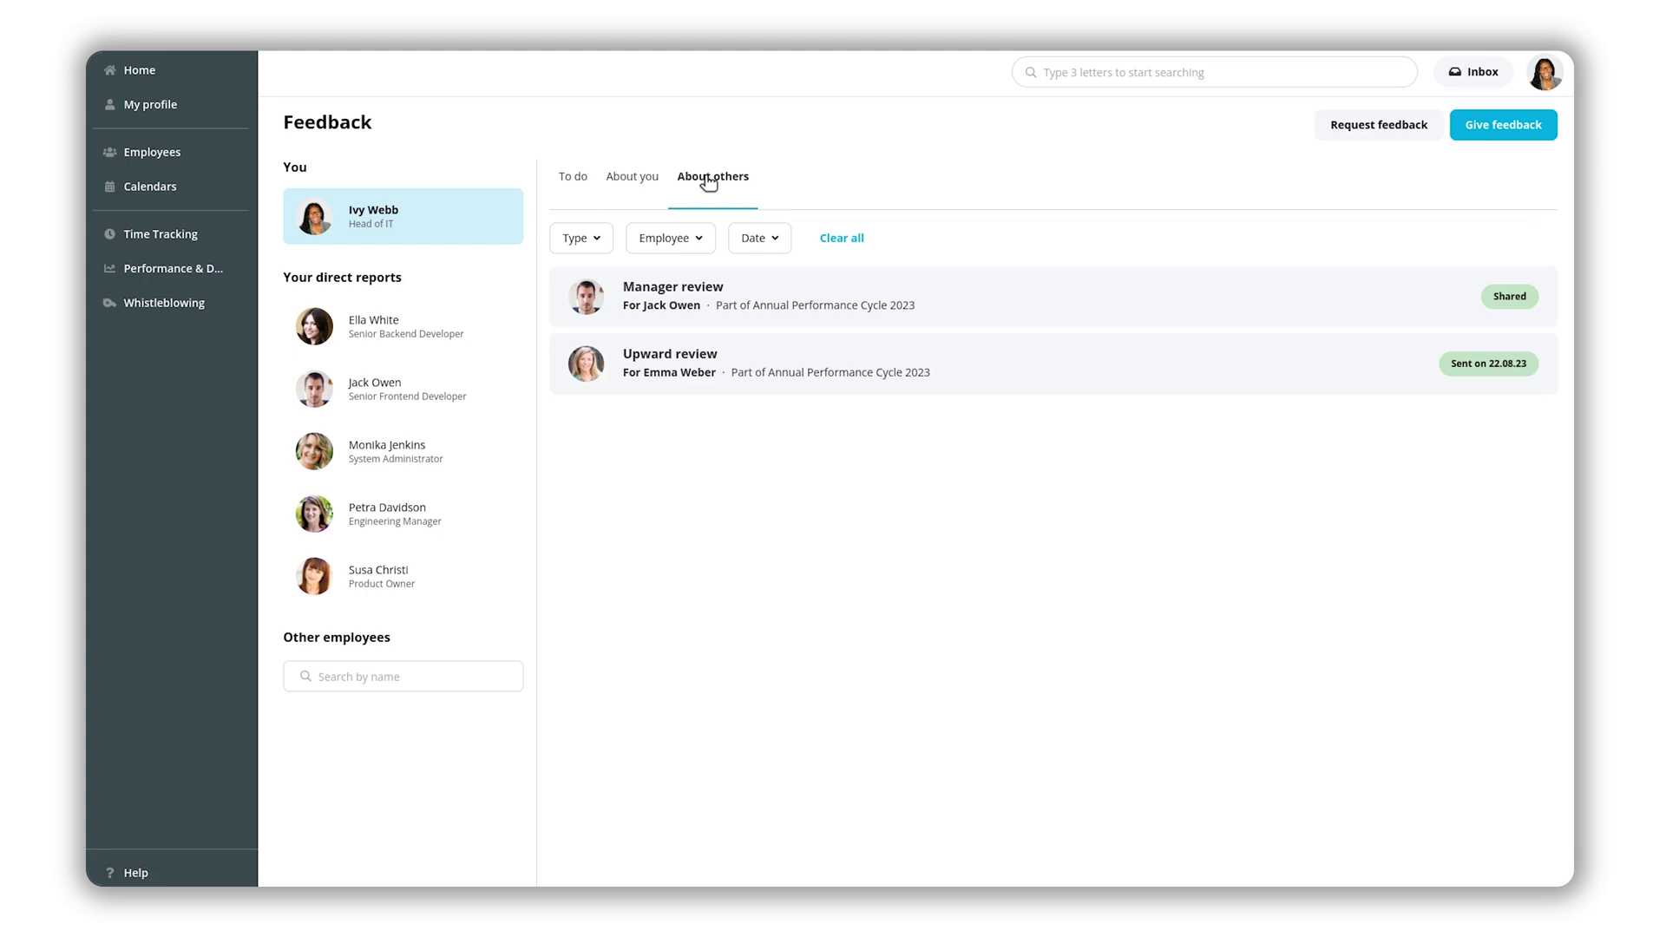
{"action": "left_click", "coordinate": [631, 179]}
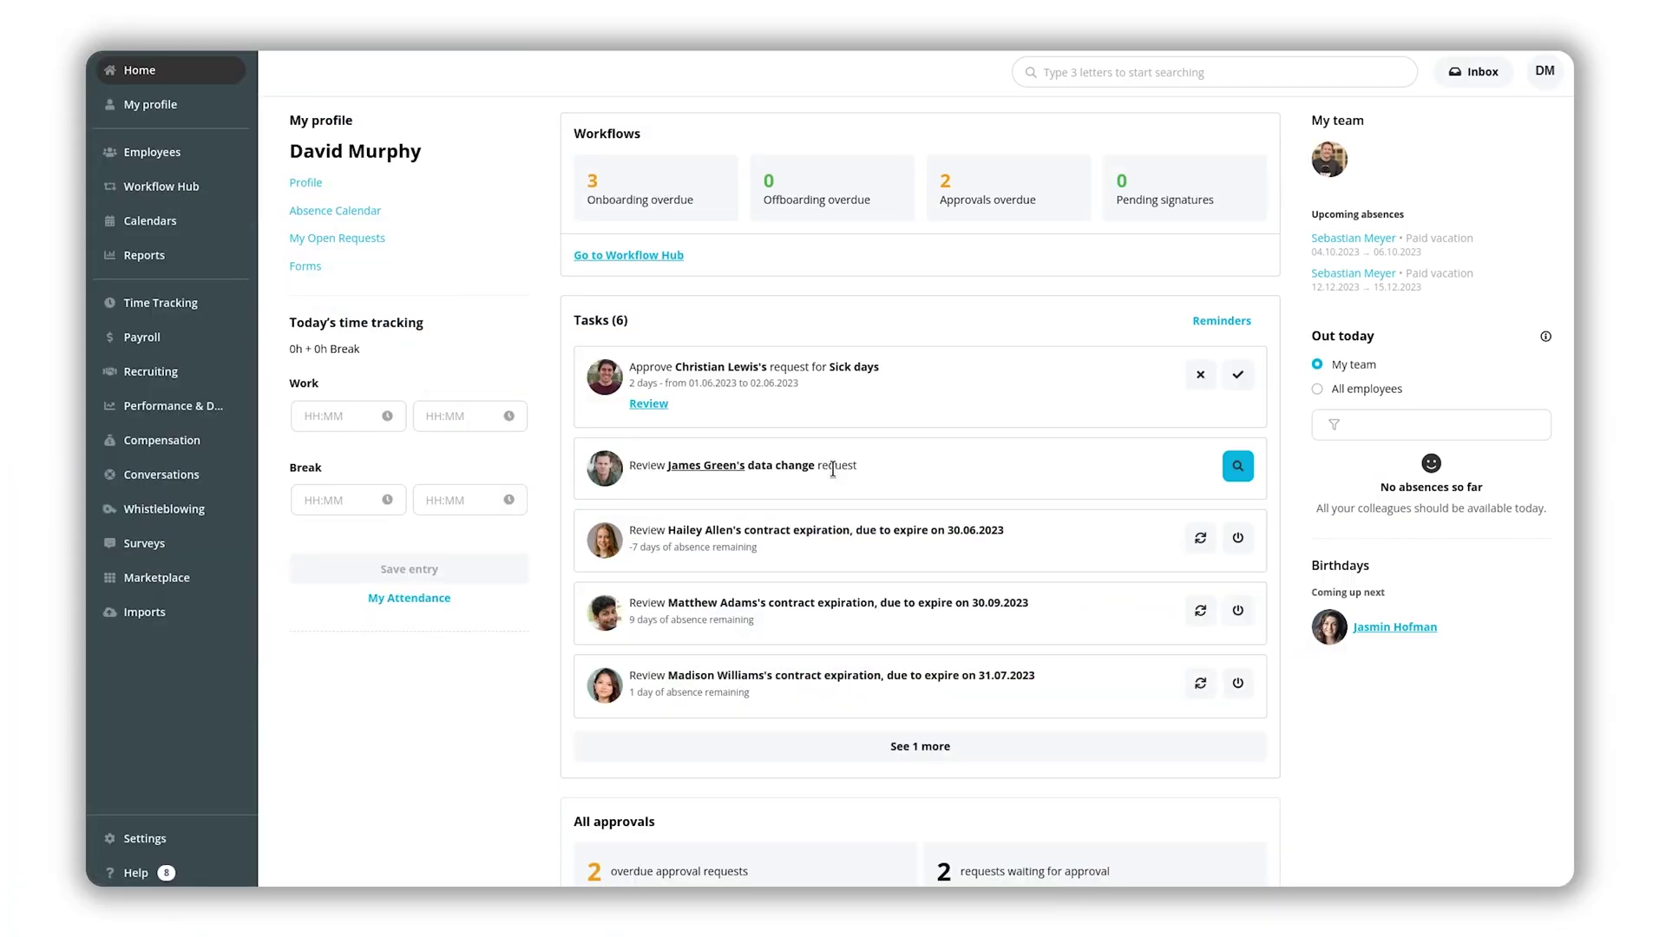
- Open Annual Performance Cycle 2023 under Cycles and check its 34 participants' review statuses
{"action": "mouse_move", "coordinate": [158, 413]}
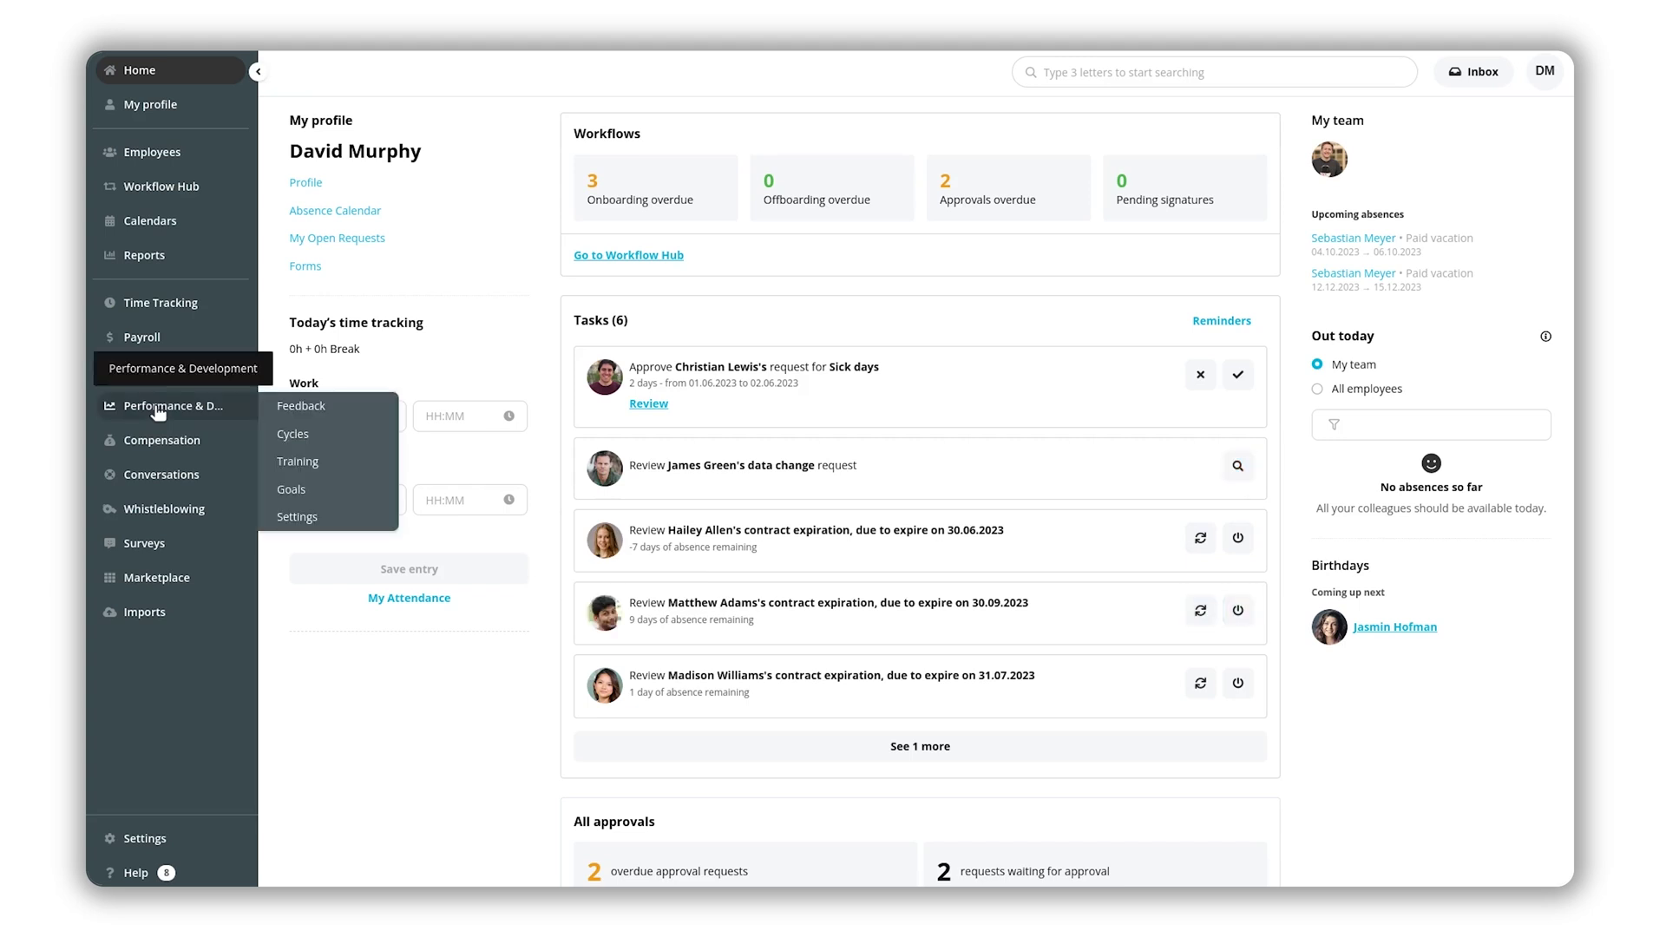
{"action": "left_click", "coordinate": [311, 440]}
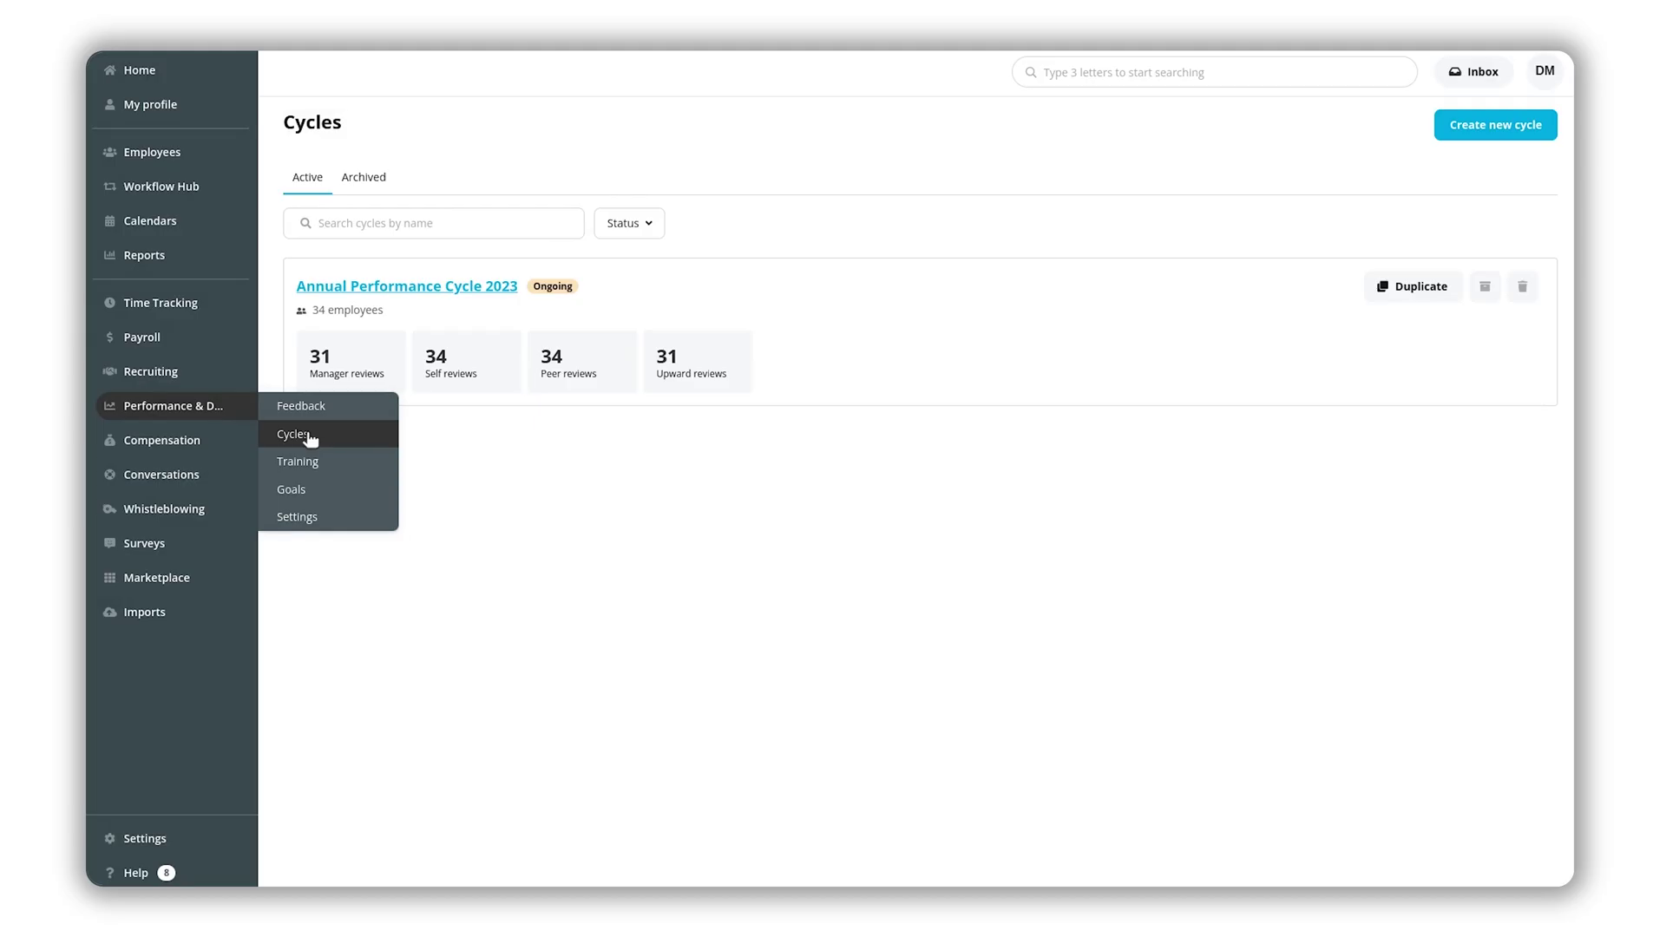
{"action": "left_click", "coordinate": [340, 287]}
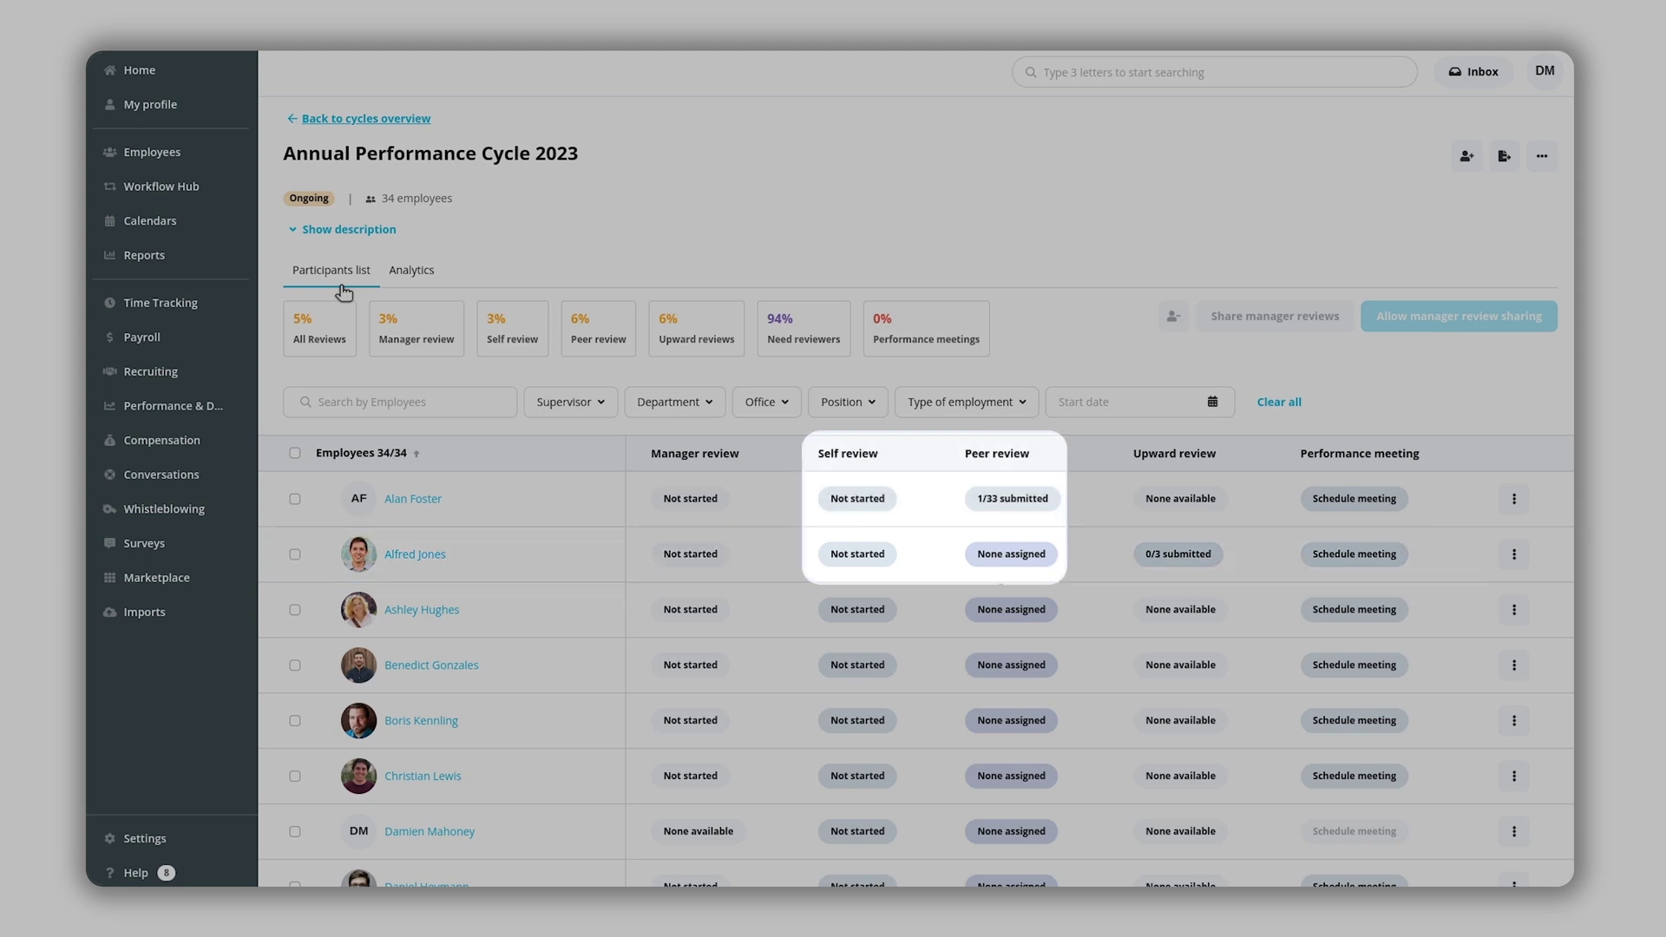
{"action": "scroll", "coordinate": [343, 292], "scroll_direction": "down", "scroll_amount": 15}
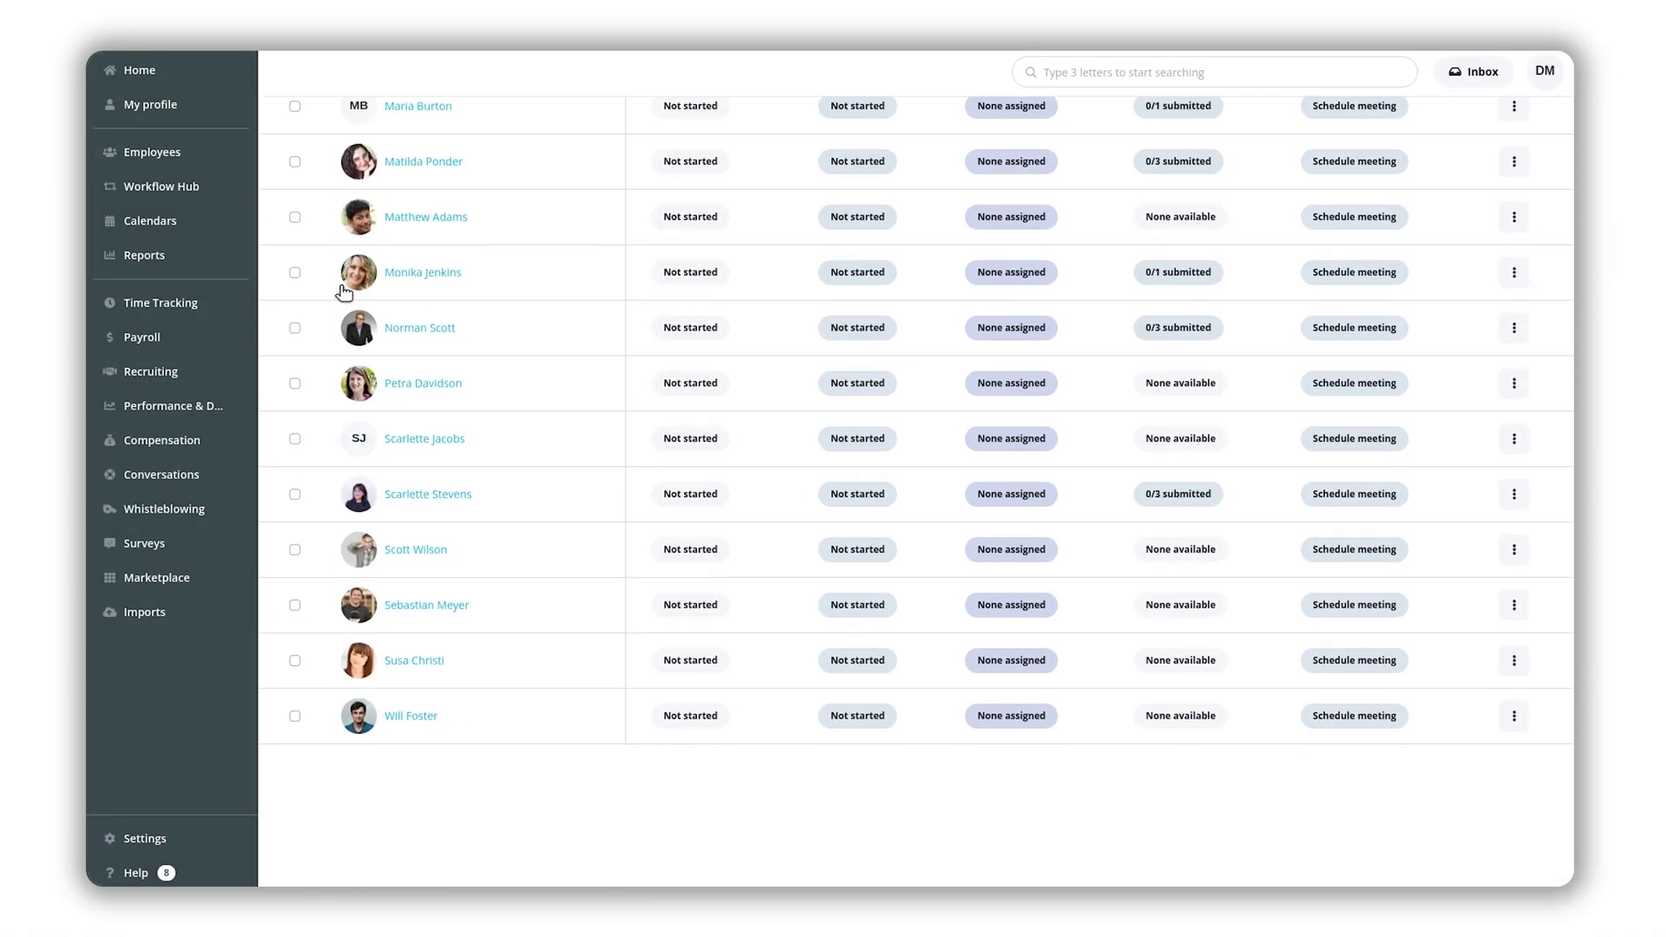
{"action": "left_click", "coordinate": [1514, 717]}
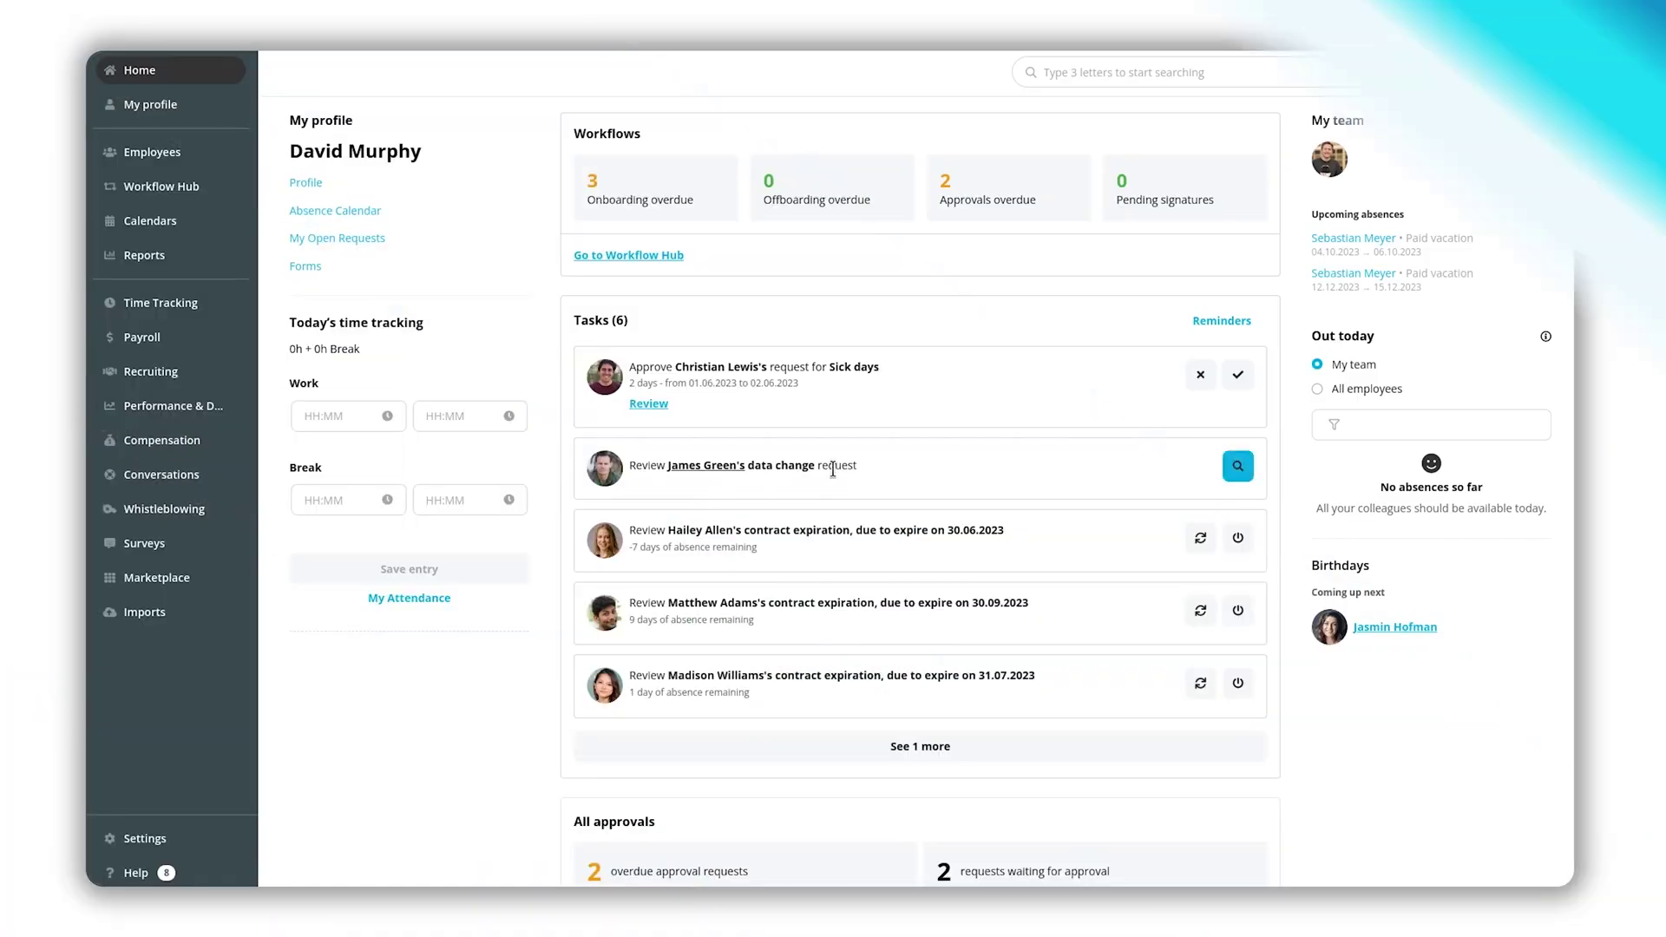
- Browse the training catalog, expanding Fire Safety Training's sessions, and view your own training
{"action": "mouse_move", "coordinate": [159, 413]}
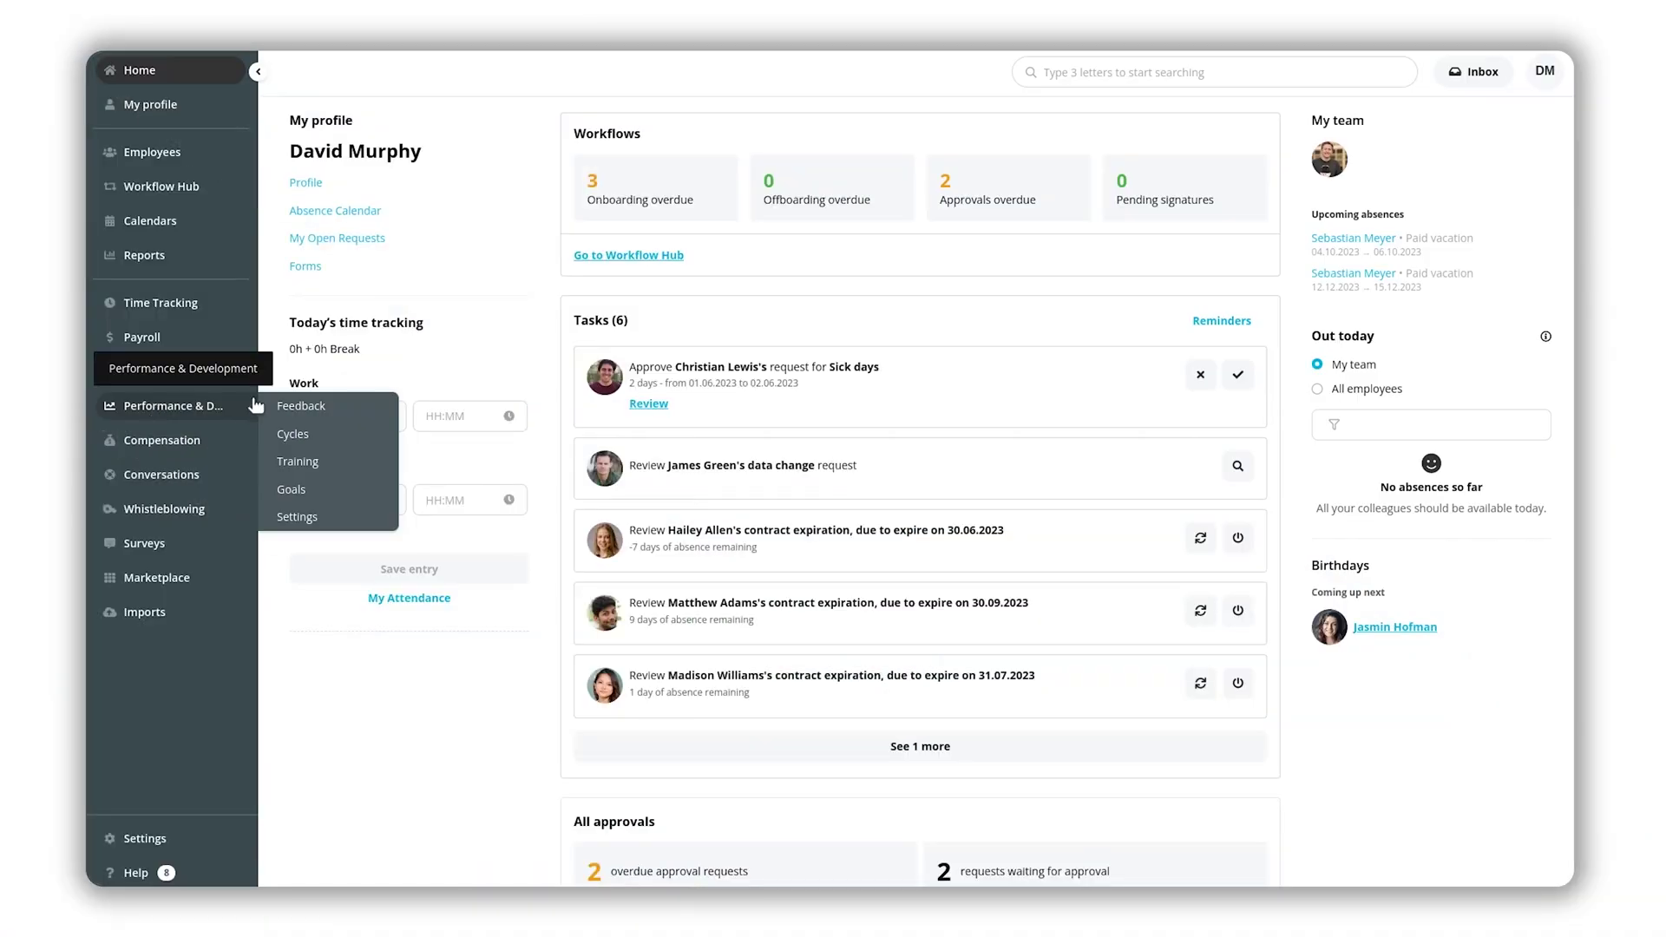
{"action": "left_click", "coordinate": [308, 464]}
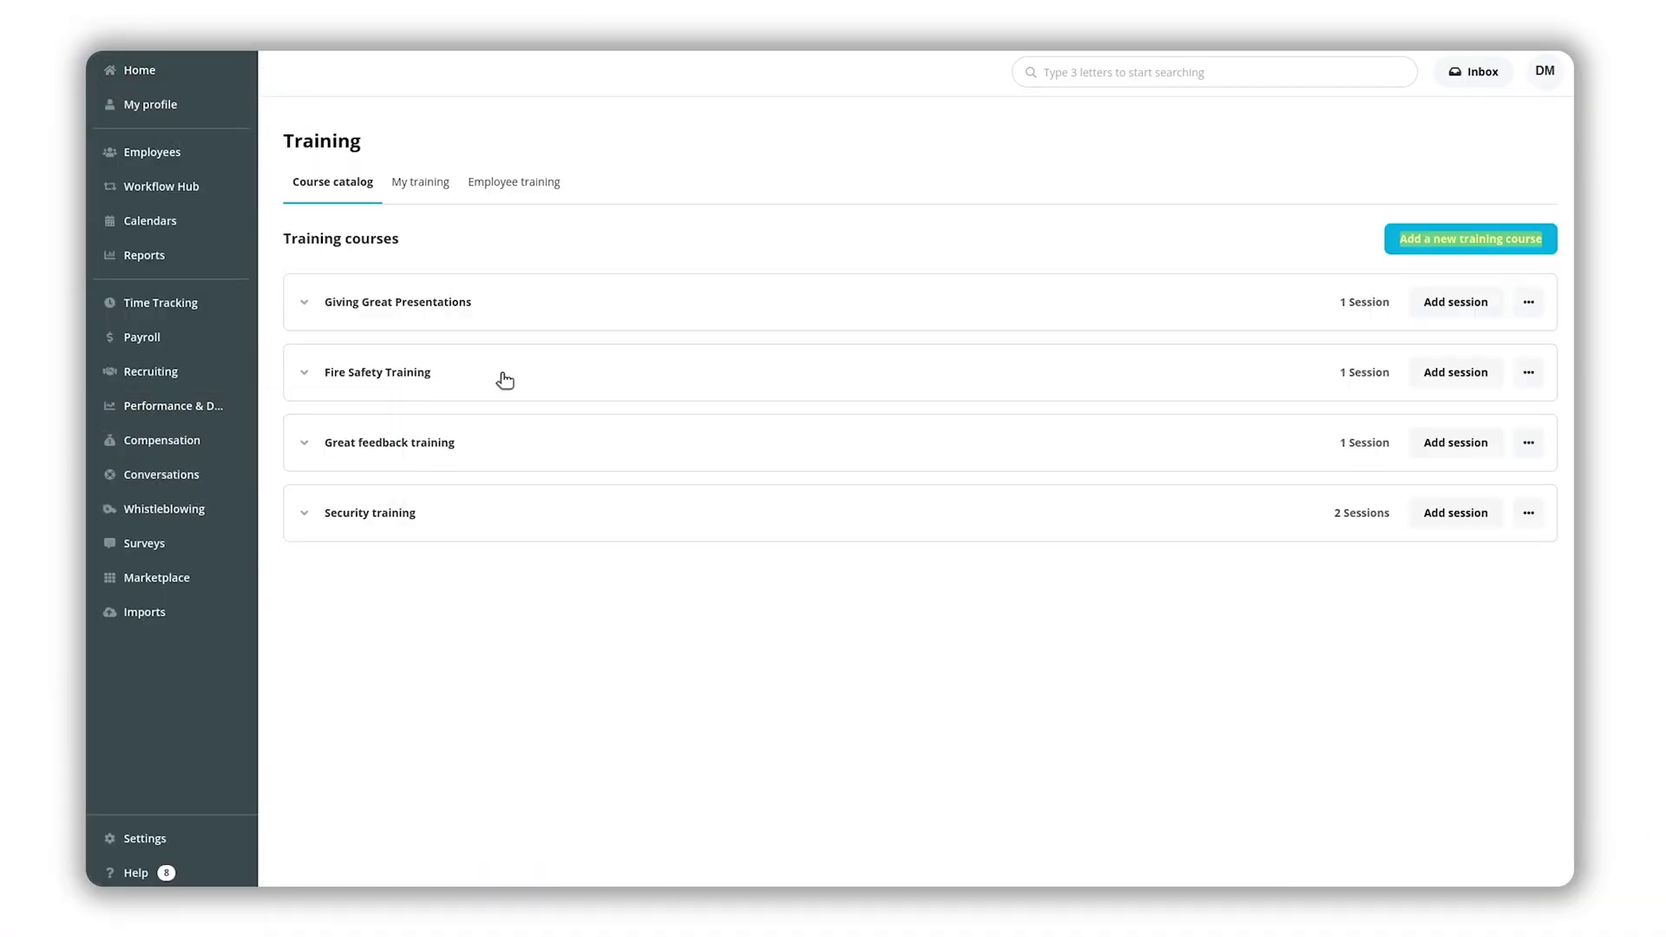
{"action": "left_click", "coordinate": [504, 380]}
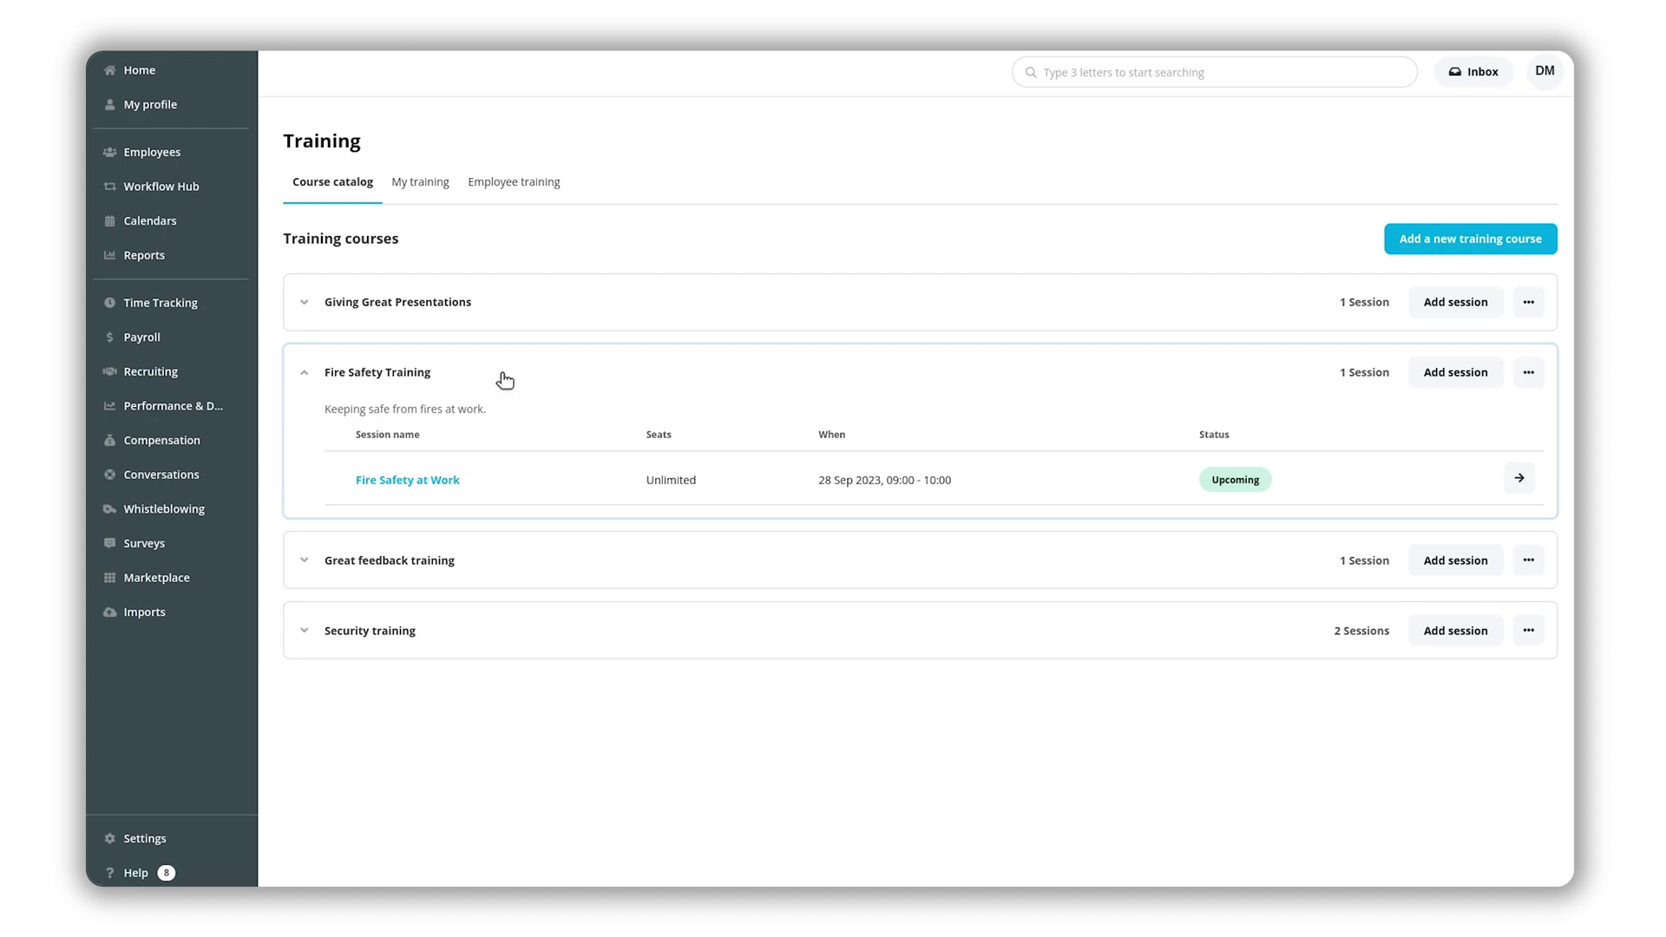
{"action": "left_click", "coordinate": [417, 184]}
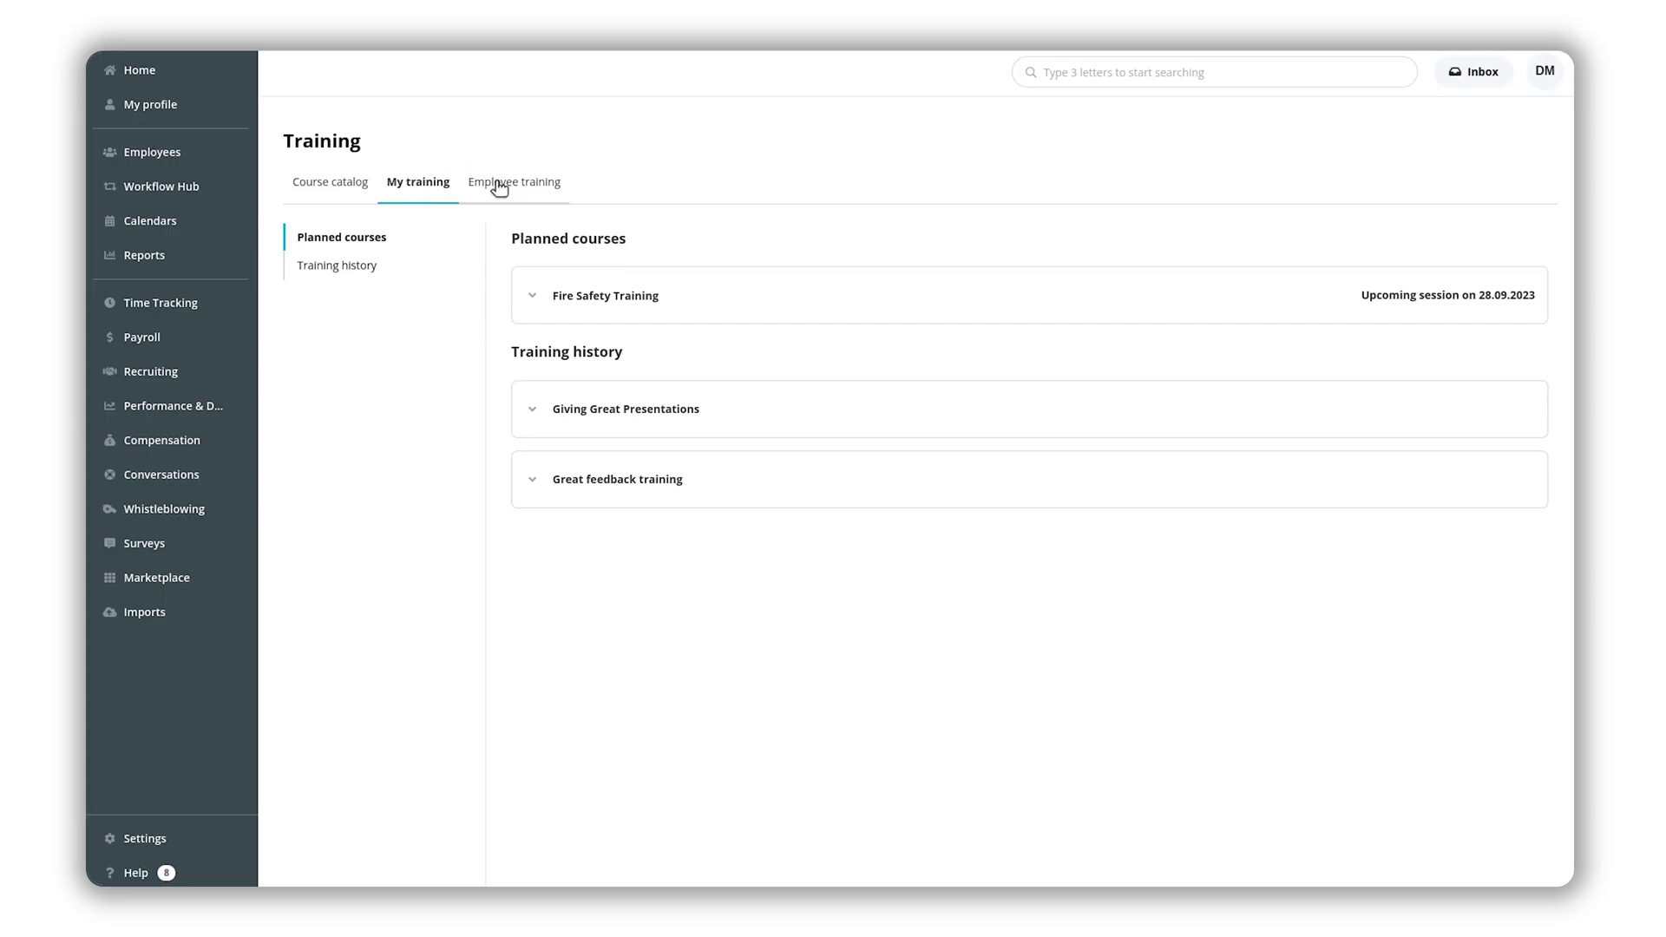
- Review employee training records: search 'Ella', show the filters, and open an employee's details
{"action": "left_click", "coordinate": [498, 186]}
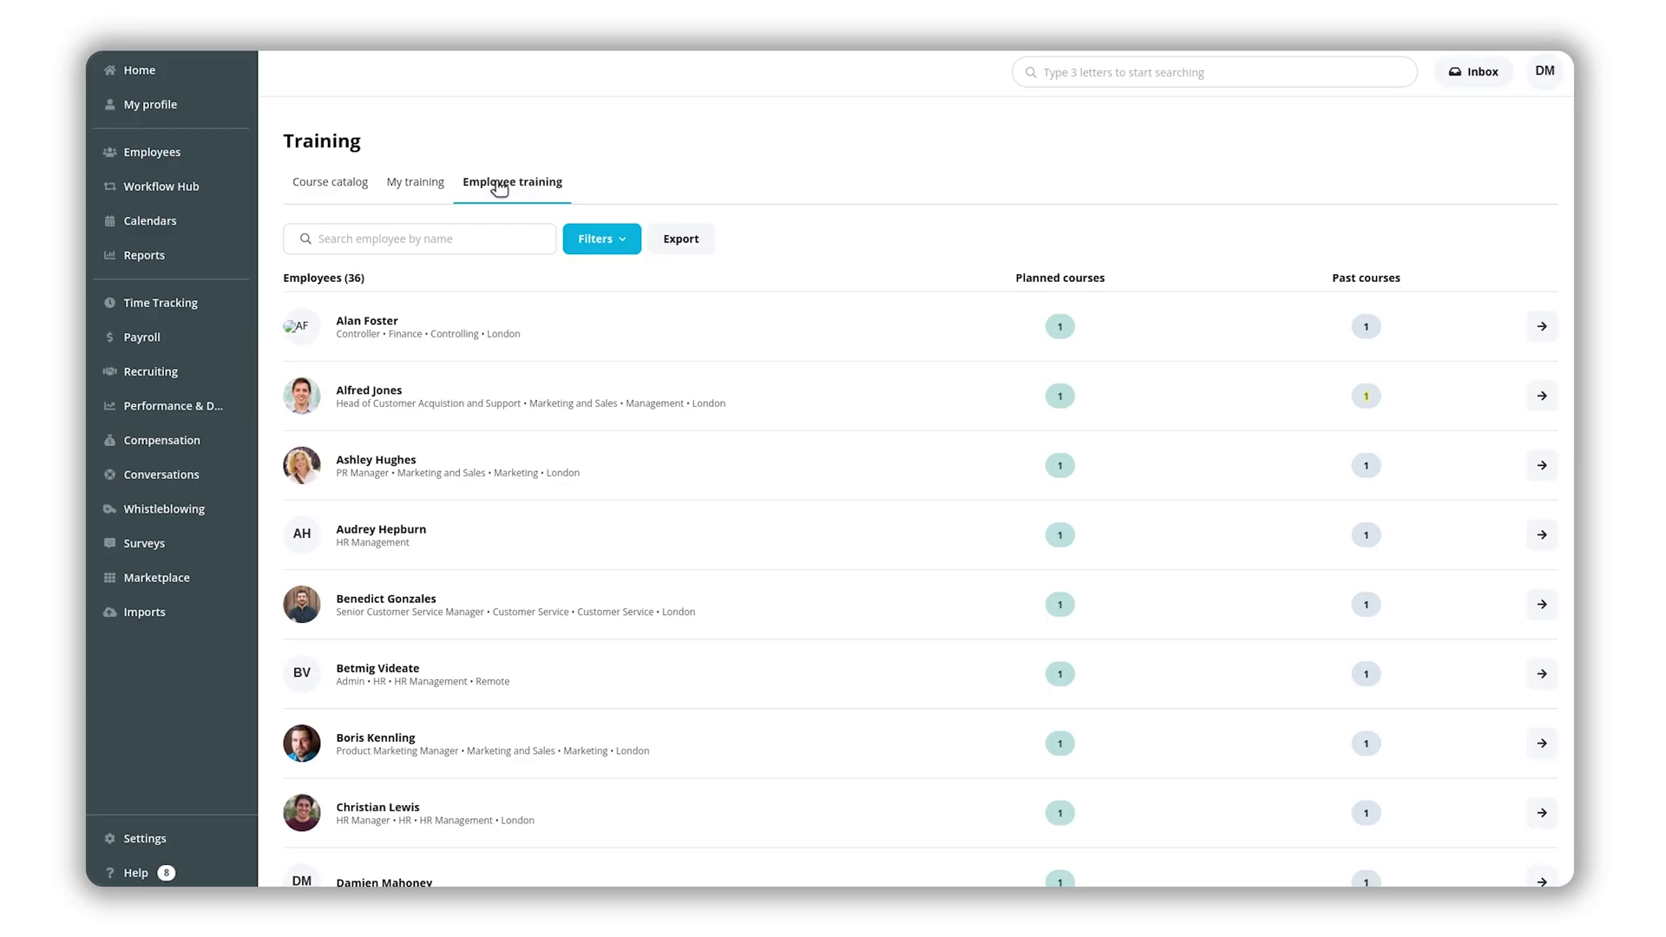
{"action": "left_click", "coordinate": [360, 239]}
{"action": "type", "text": "Ella"}
{"action": "left_click", "coordinate": [527, 238]}
{"action": "left_click", "coordinate": [590, 243]}
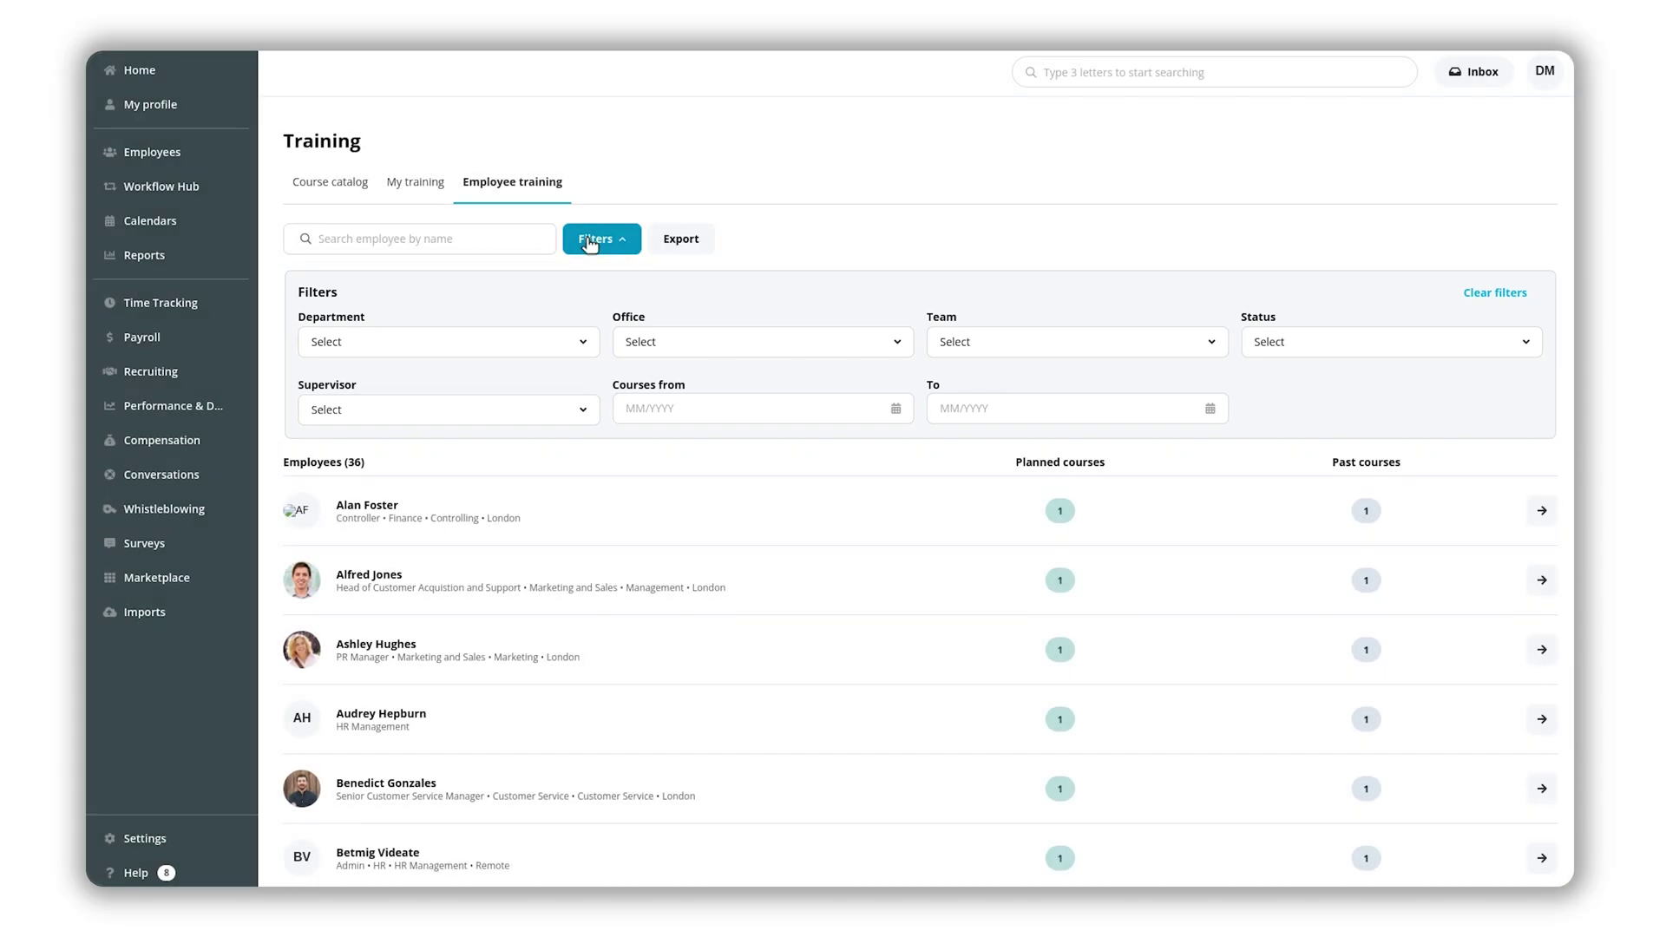
{"action": "left_click", "coordinate": [1541, 580]}
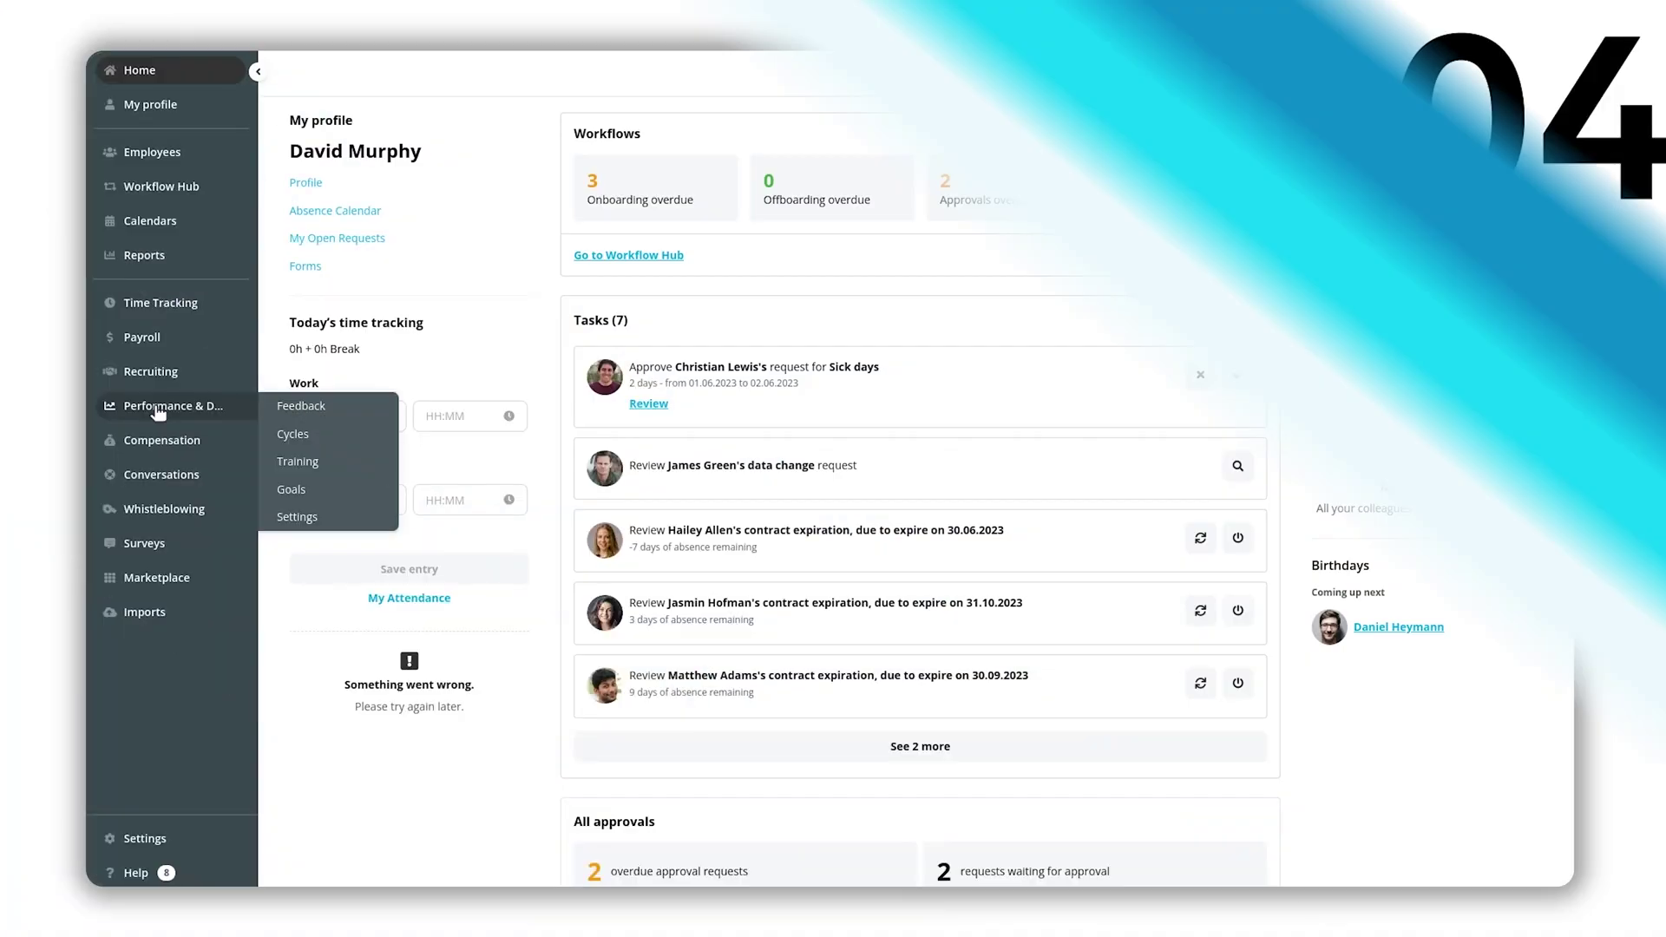
- In your goals, start and cancel a new goal, then open Reach 10,000 Sales in 2023
{"action": "left_click", "coordinate": [309, 491]}
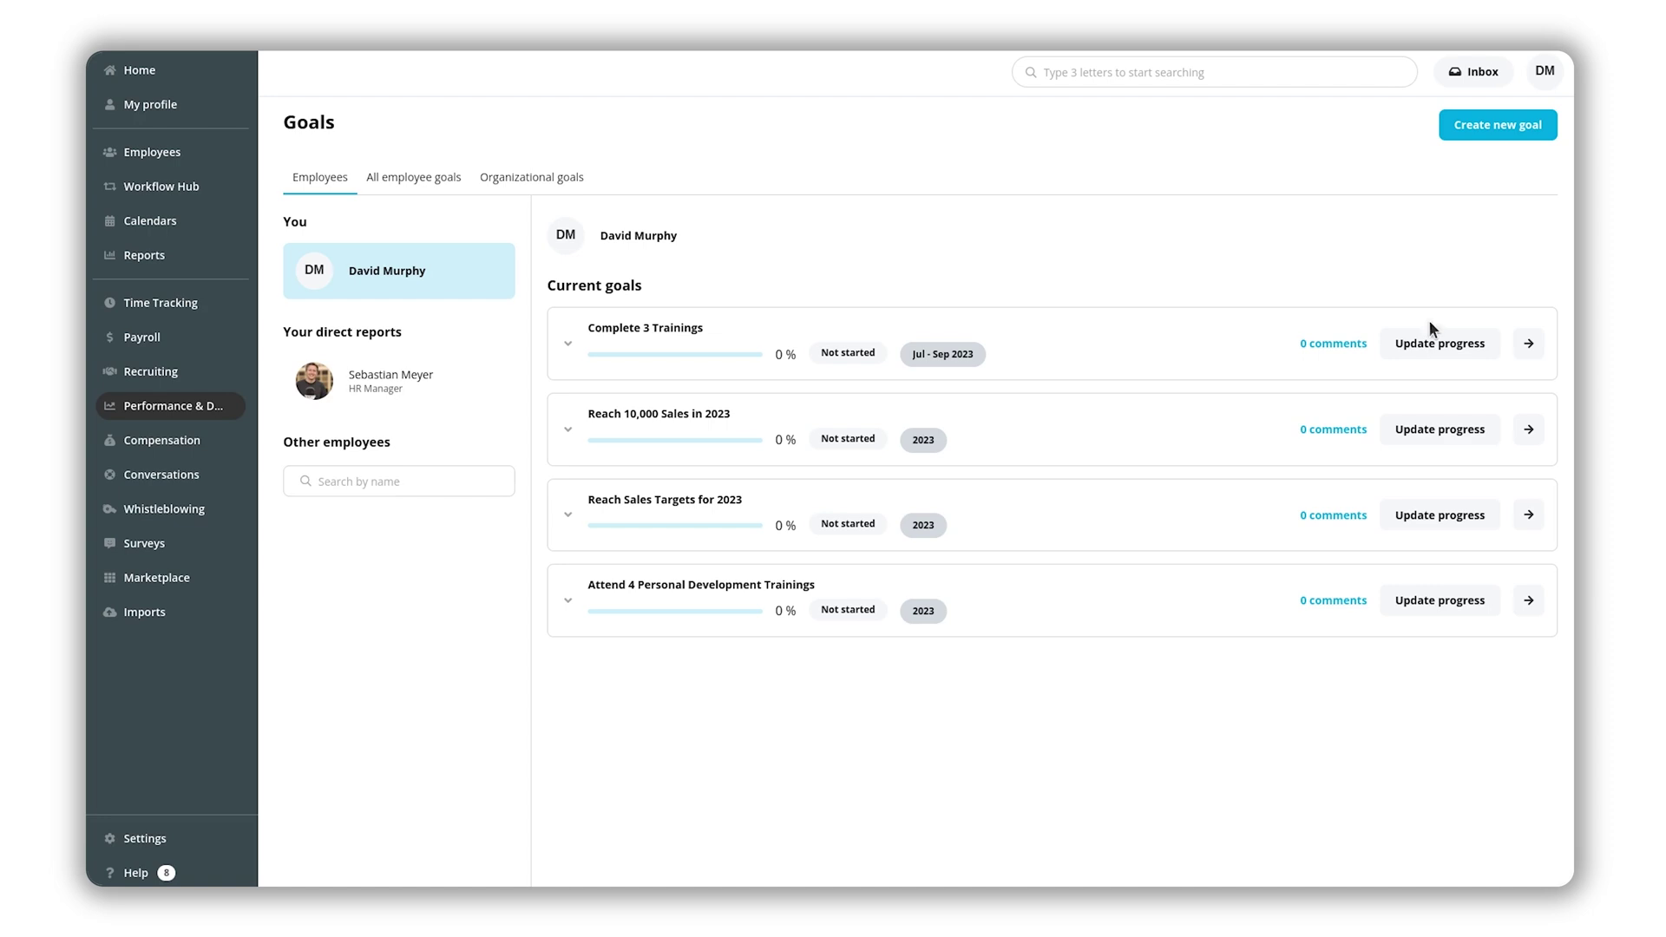
{"action": "left_click", "coordinate": [1480, 124]}
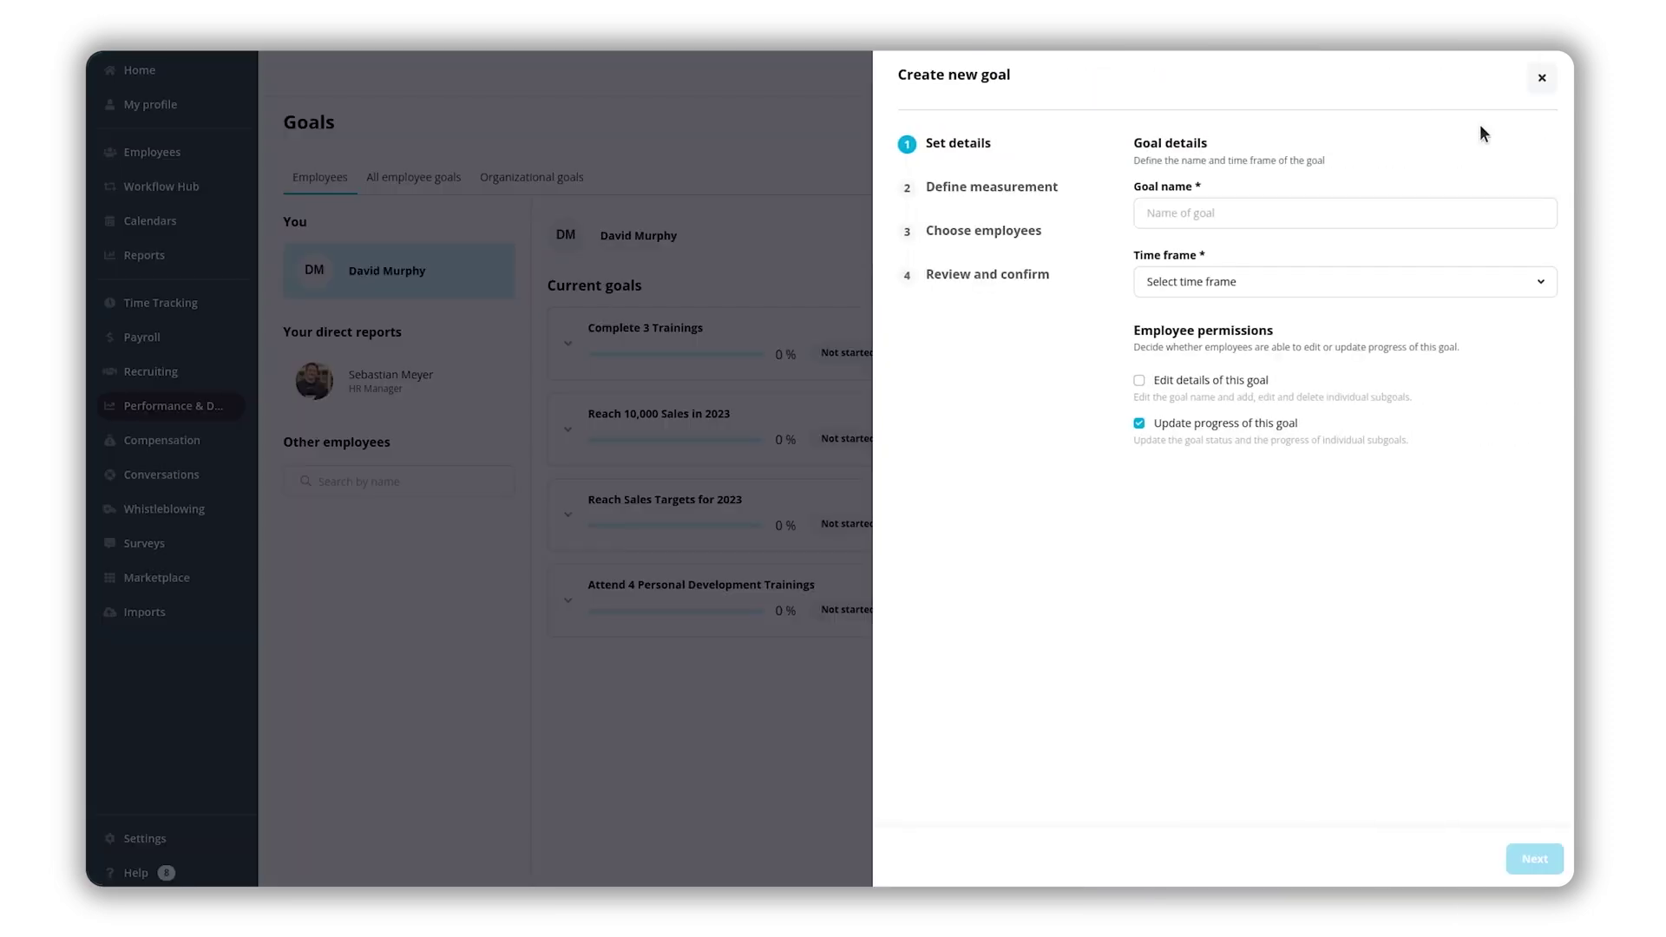
{"action": "left_click", "coordinate": [1542, 77]}
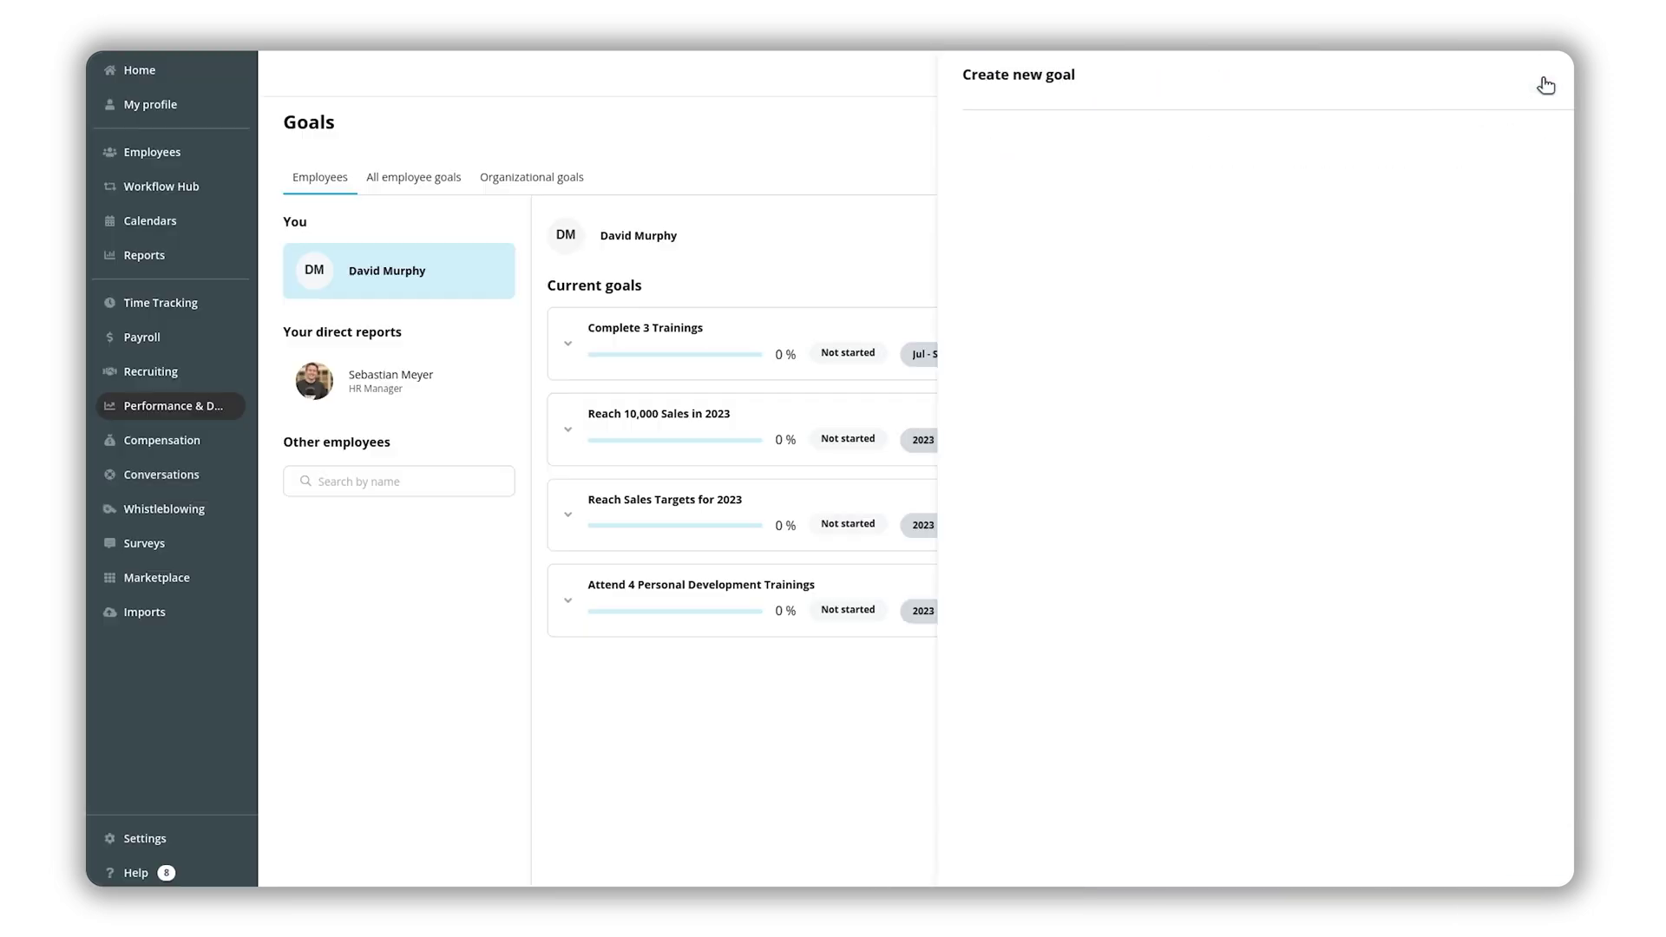
{"action": "left_click", "coordinate": [1529, 430]}
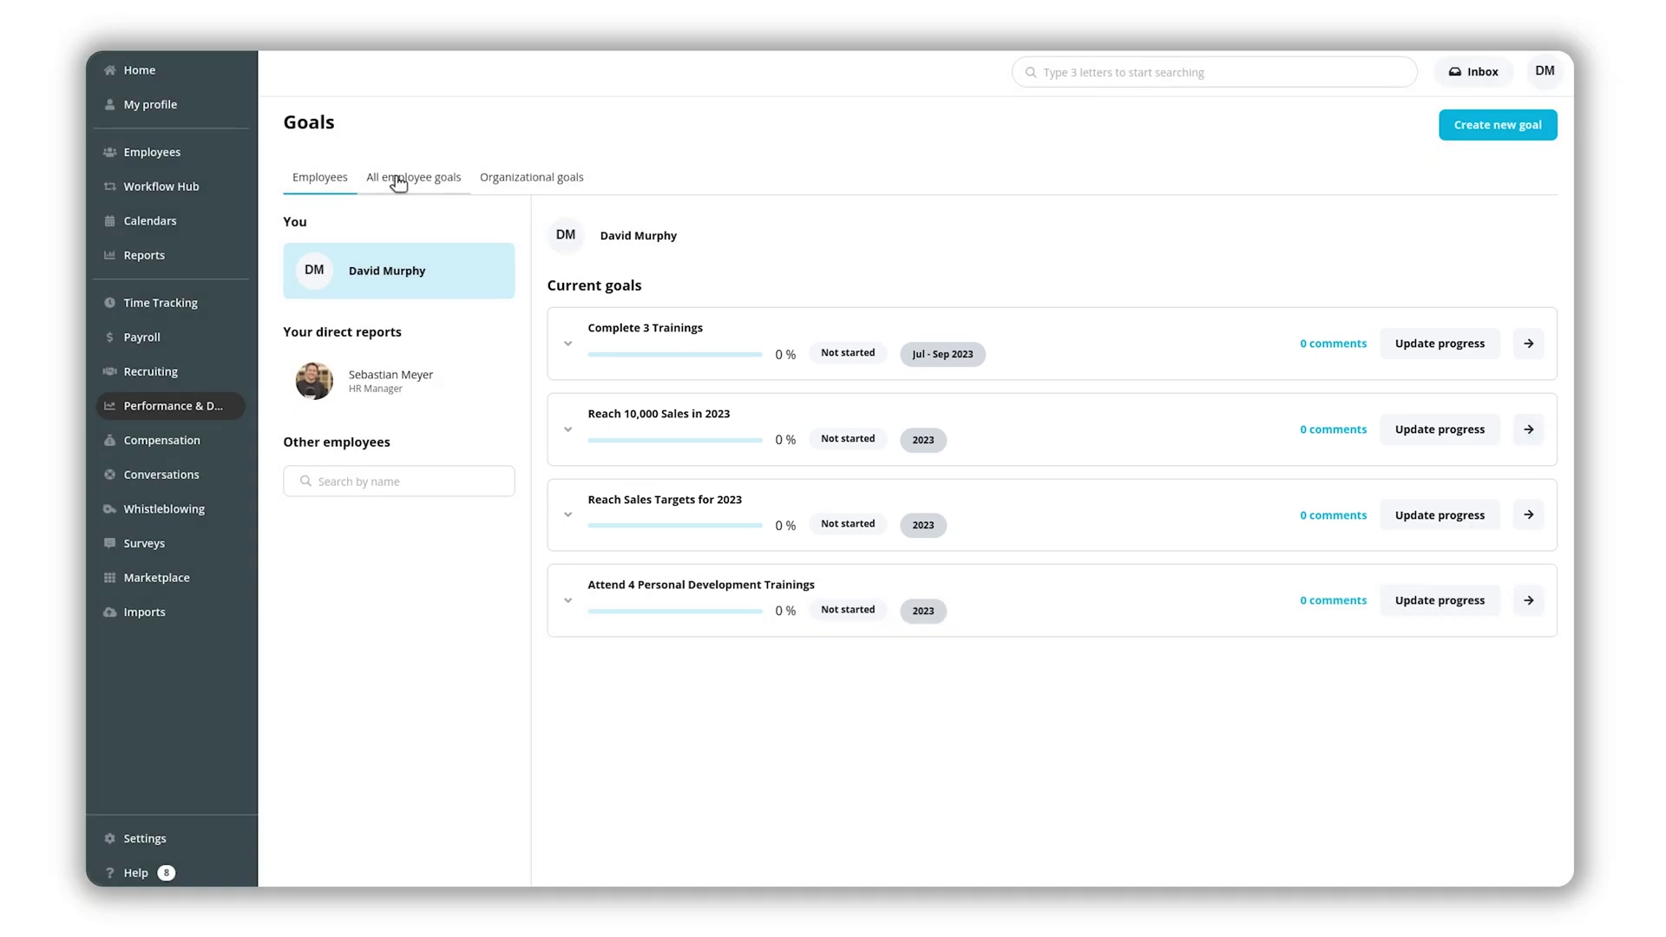
- Search all employee goals for 'attend', view Reach 20,000 Sales actions, and select every goal
{"action": "left_click", "coordinate": [398, 183]}
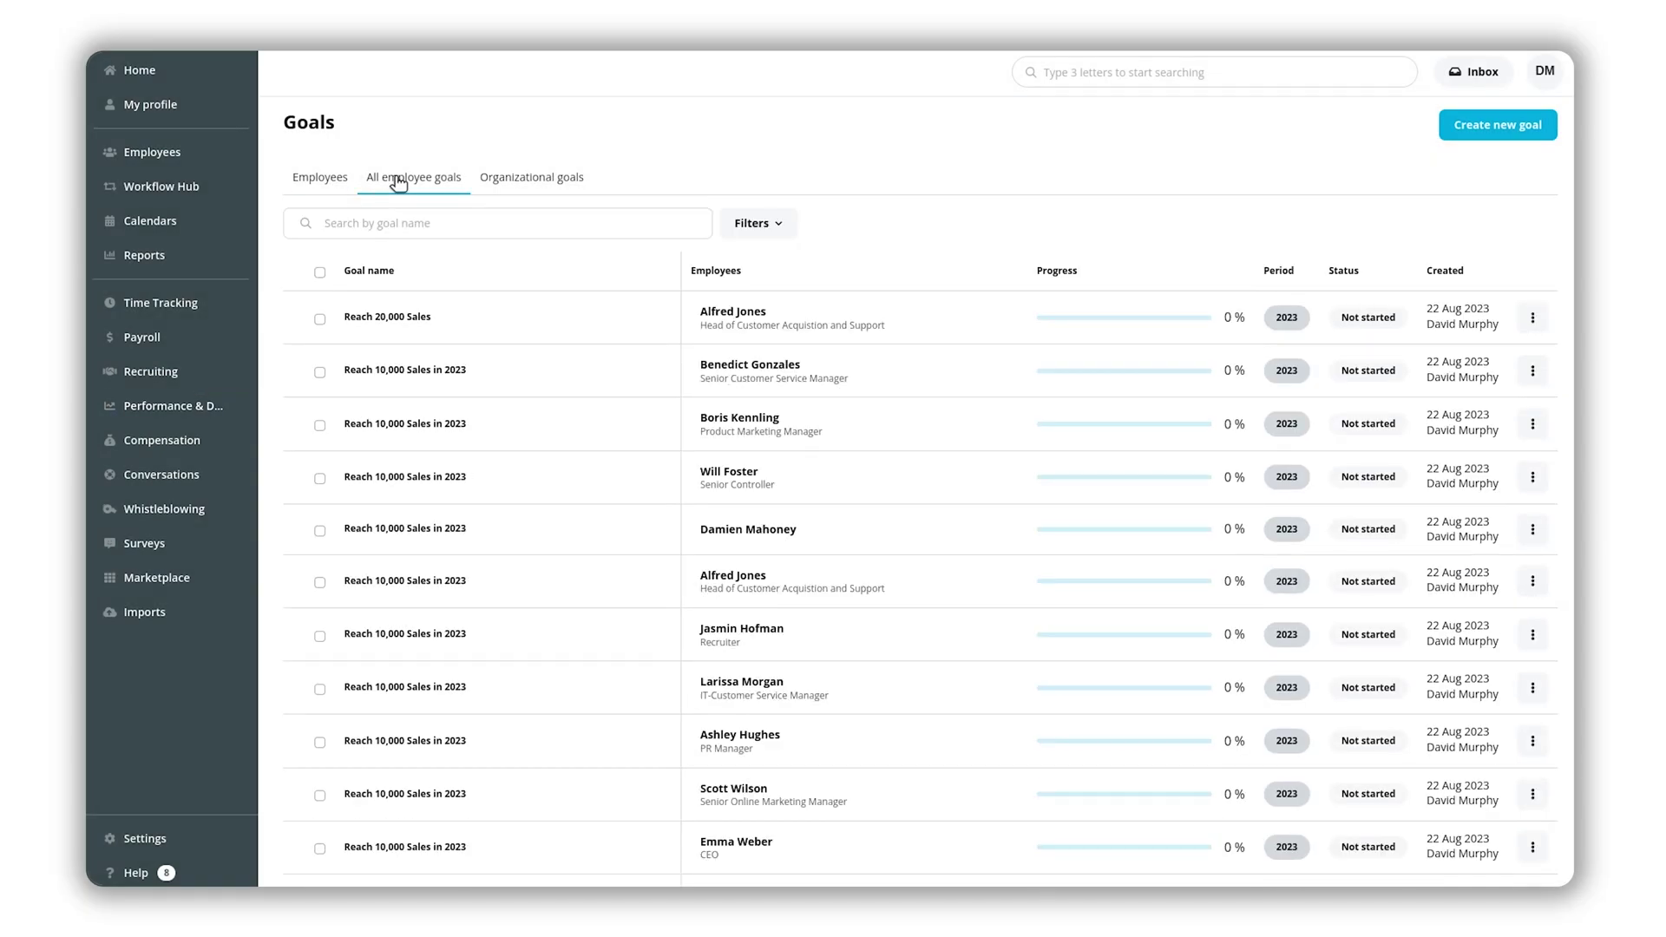
{"action": "type", "text": "attend"}
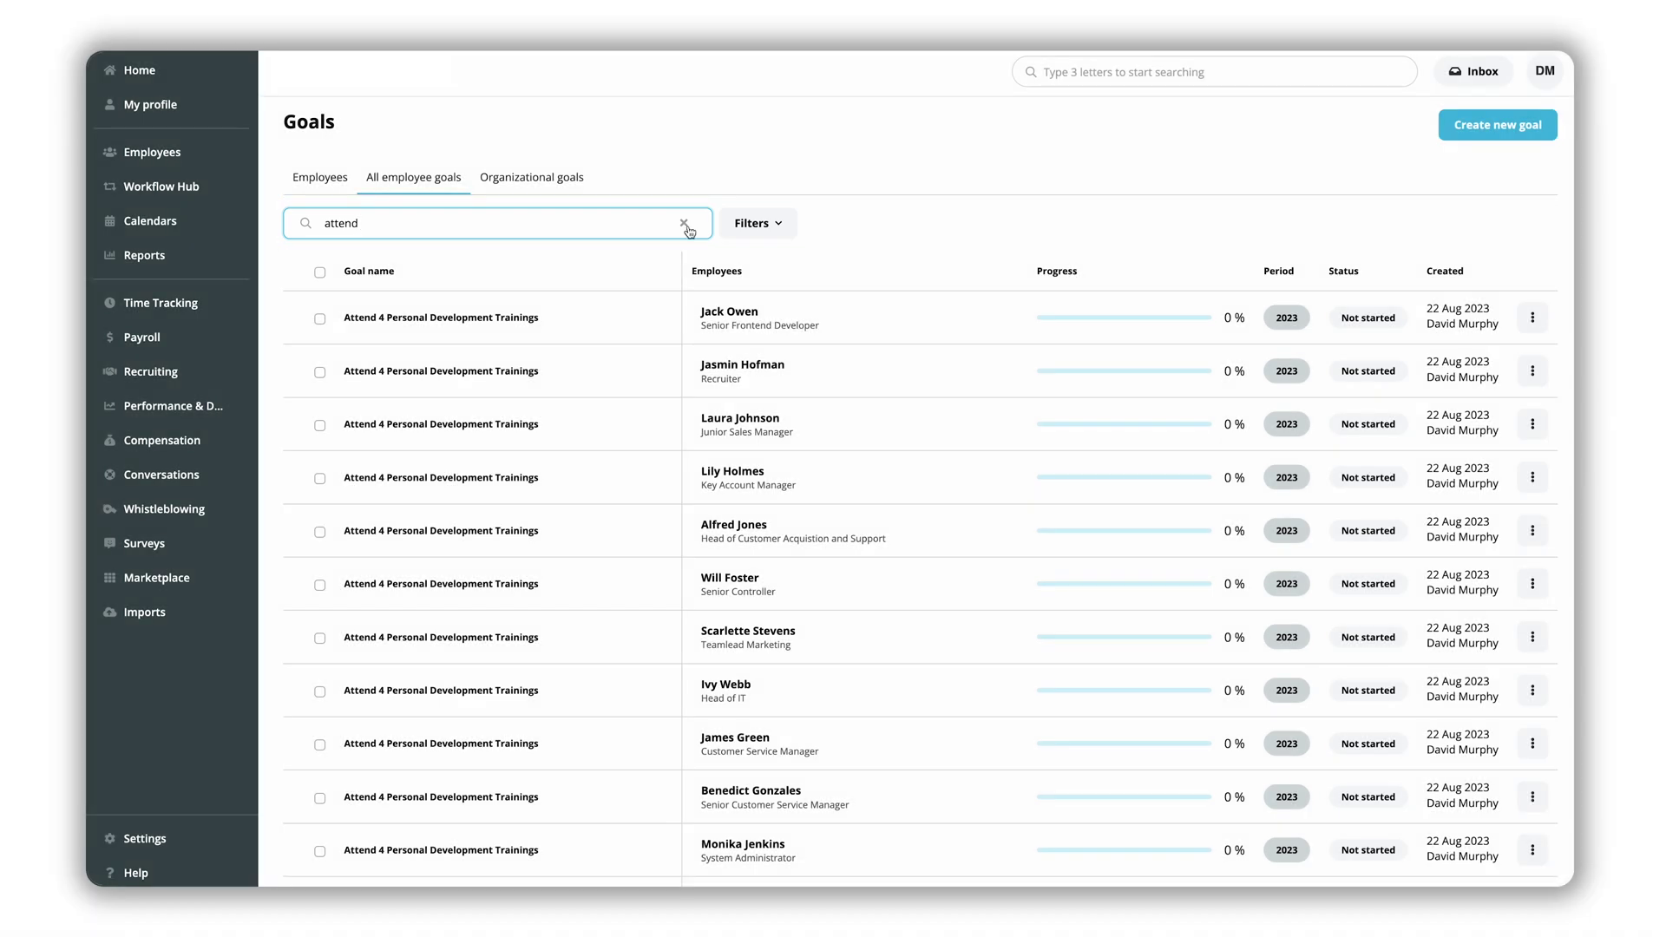
{"action": "left_click", "coordinate": [685, 223]}
{"action": "left_click", "coordinate": [1533, 318]}
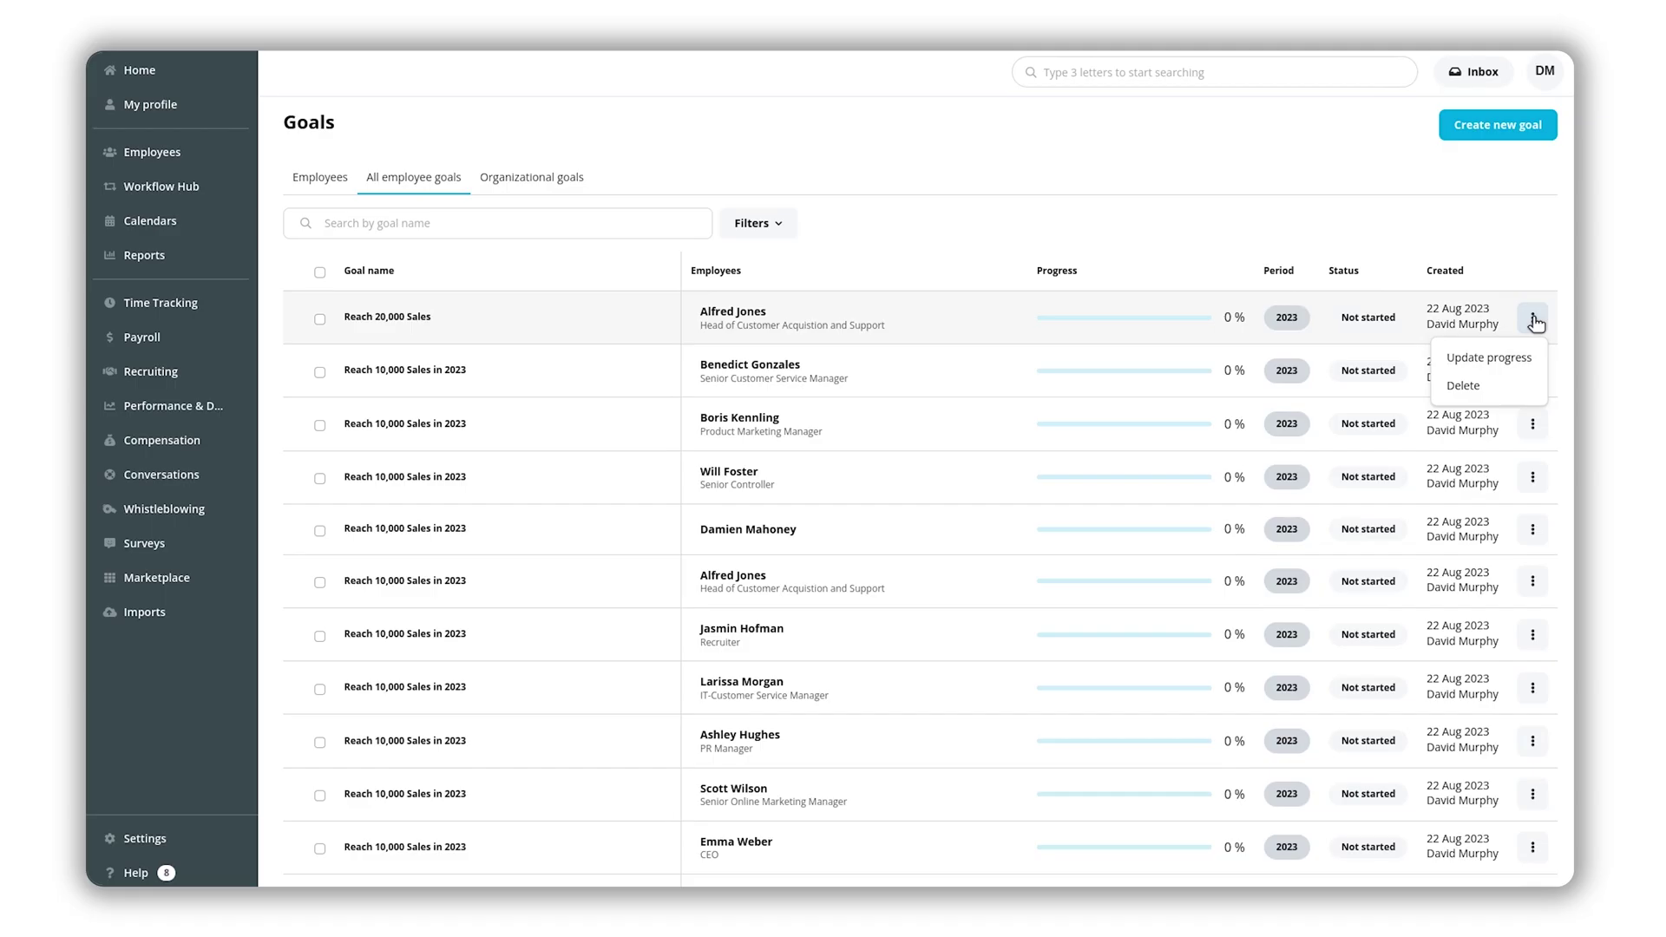
{"action": "left_click", "coordinate": [319, 272]}
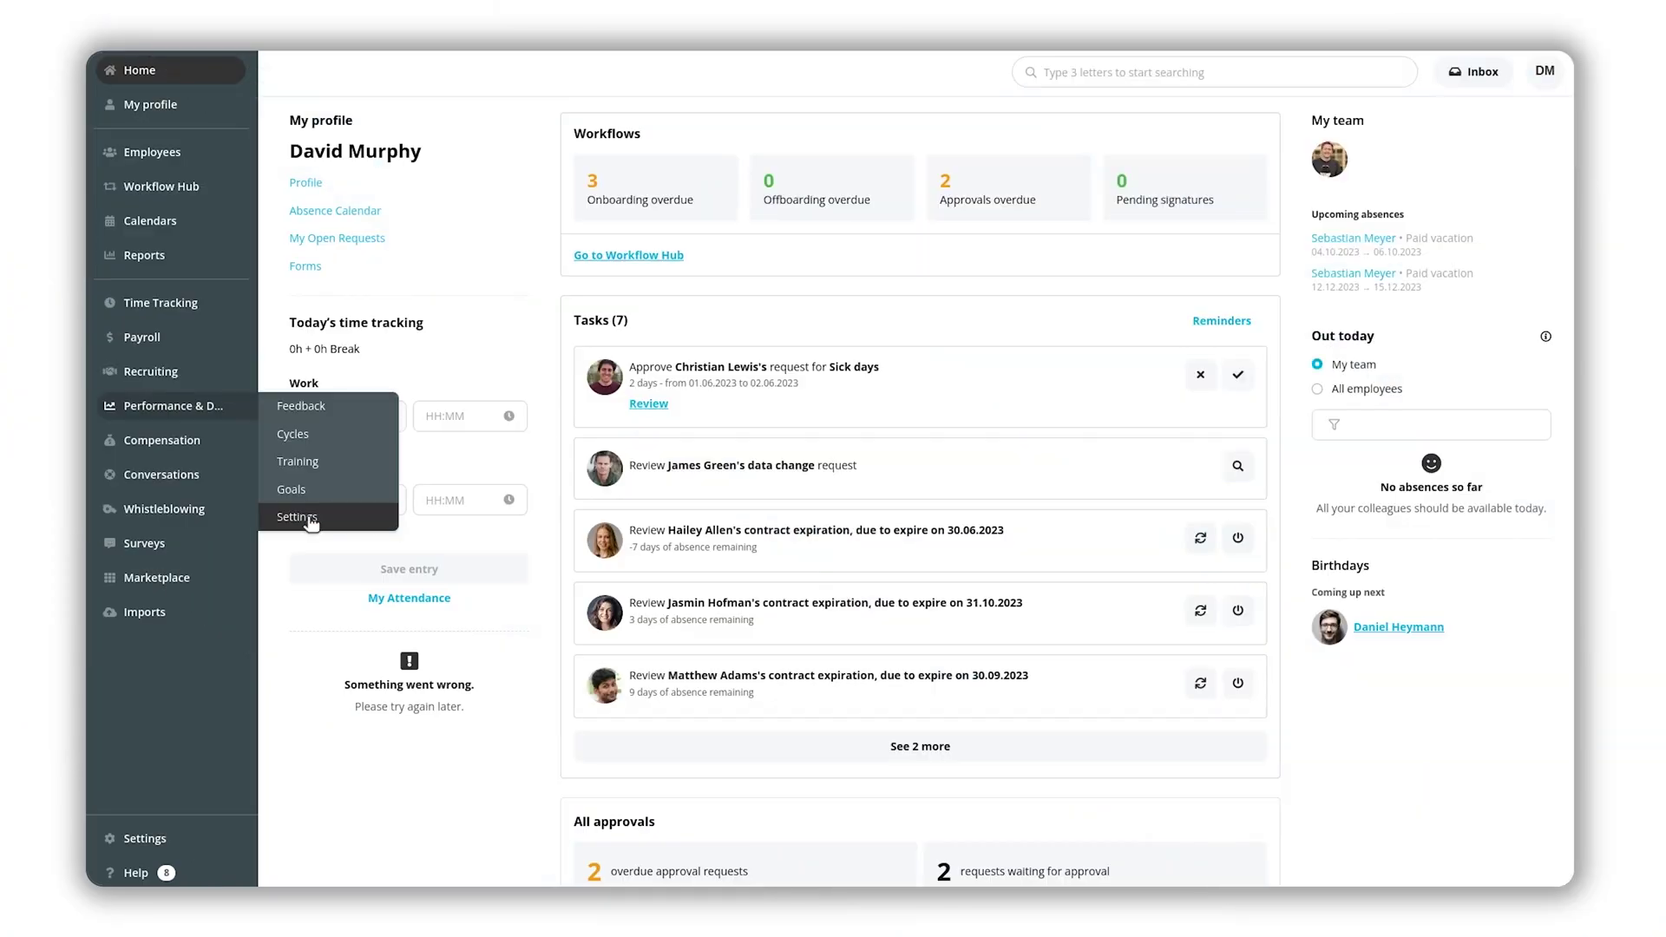
- Create New Form 3 with the question 'Is there anything else you would like to add' and save
{"action": "left_click", "coordinate": [308, 518]}
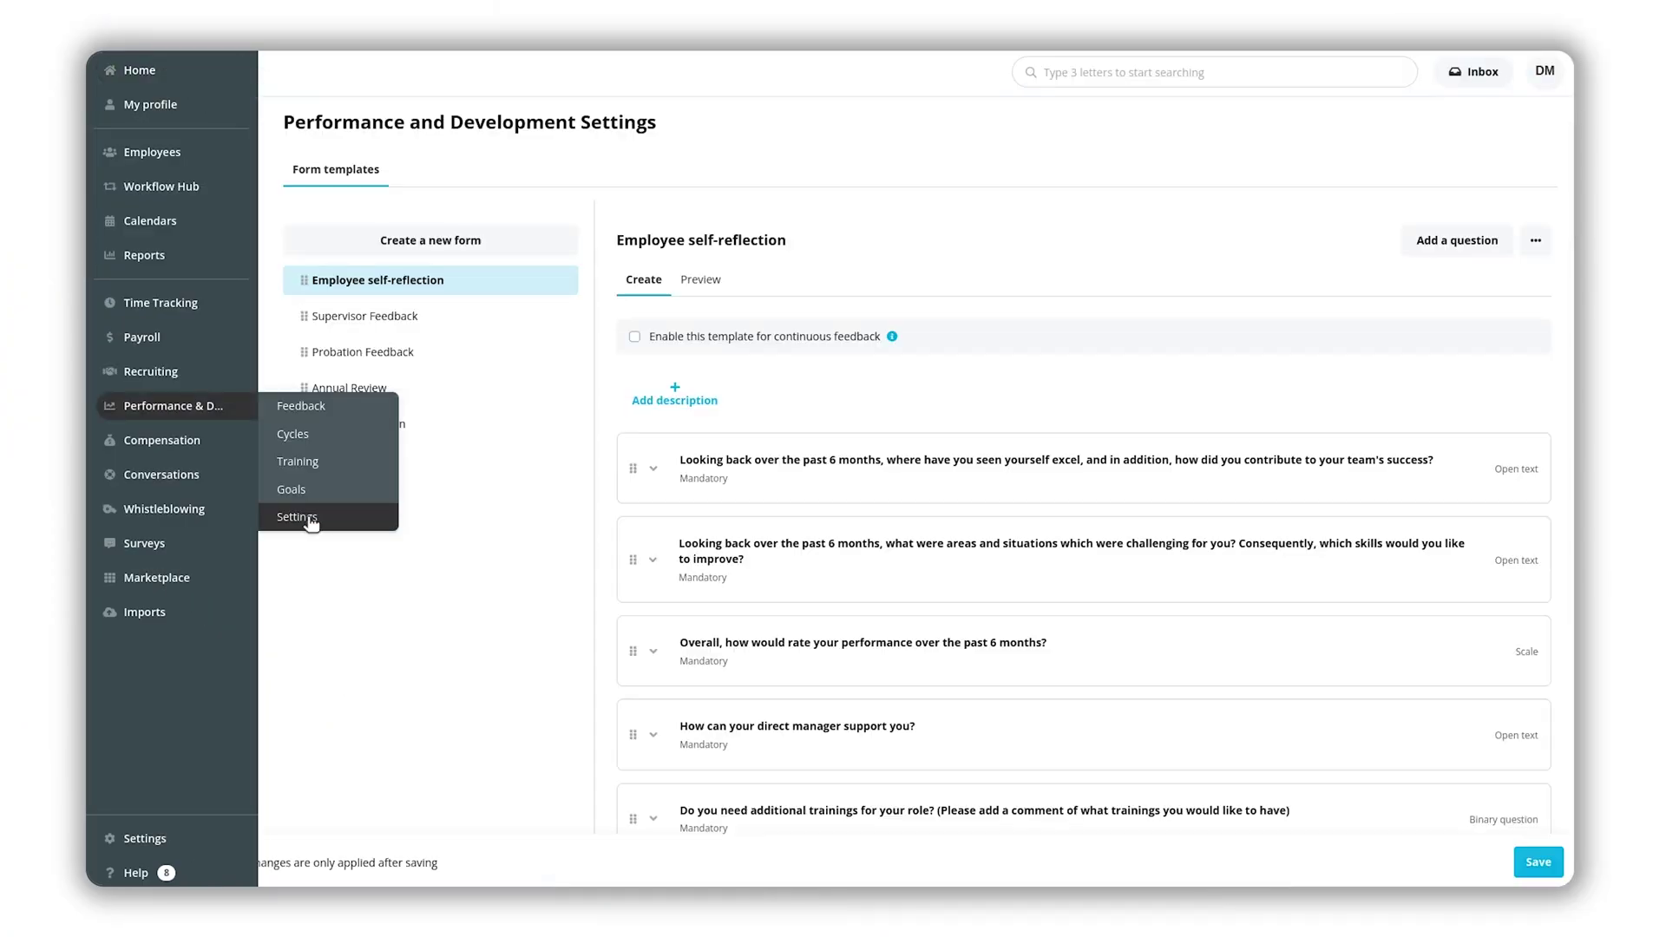
{"action": "left_click", "coordinate": [355, 246]}
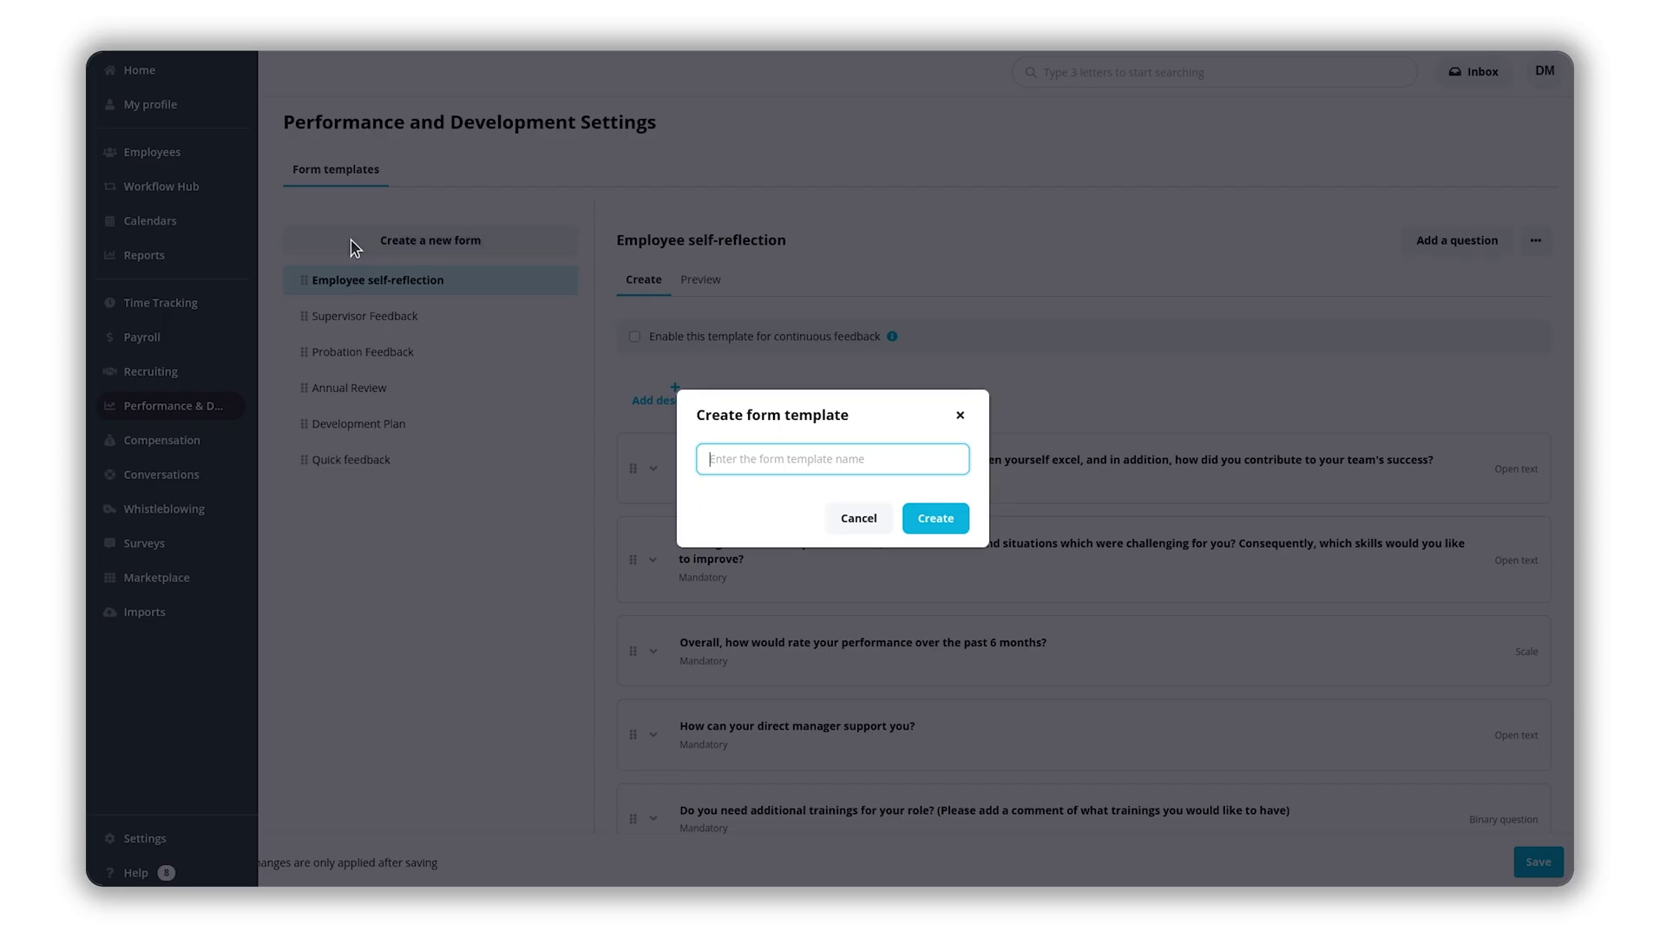
{"action": "left_click", "coordinate": [936, 518]}
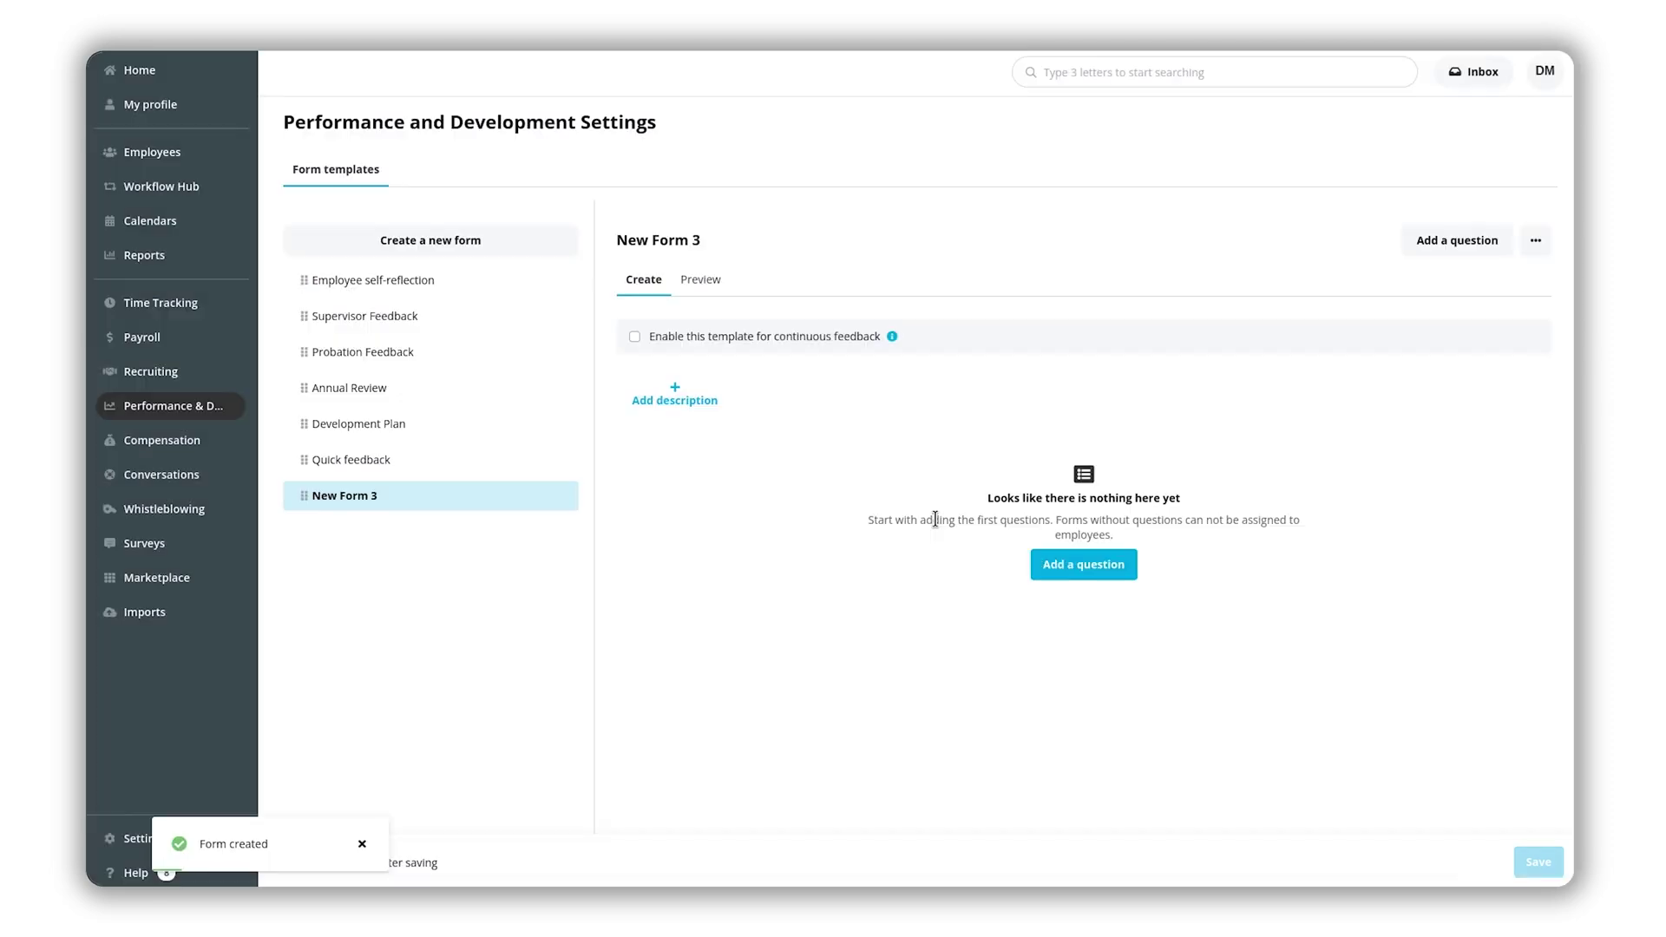
{"action": "left_click", "coordinate": [1457, 241]}
{"action": "type", "text": "Is there anything else you would like to add?"}
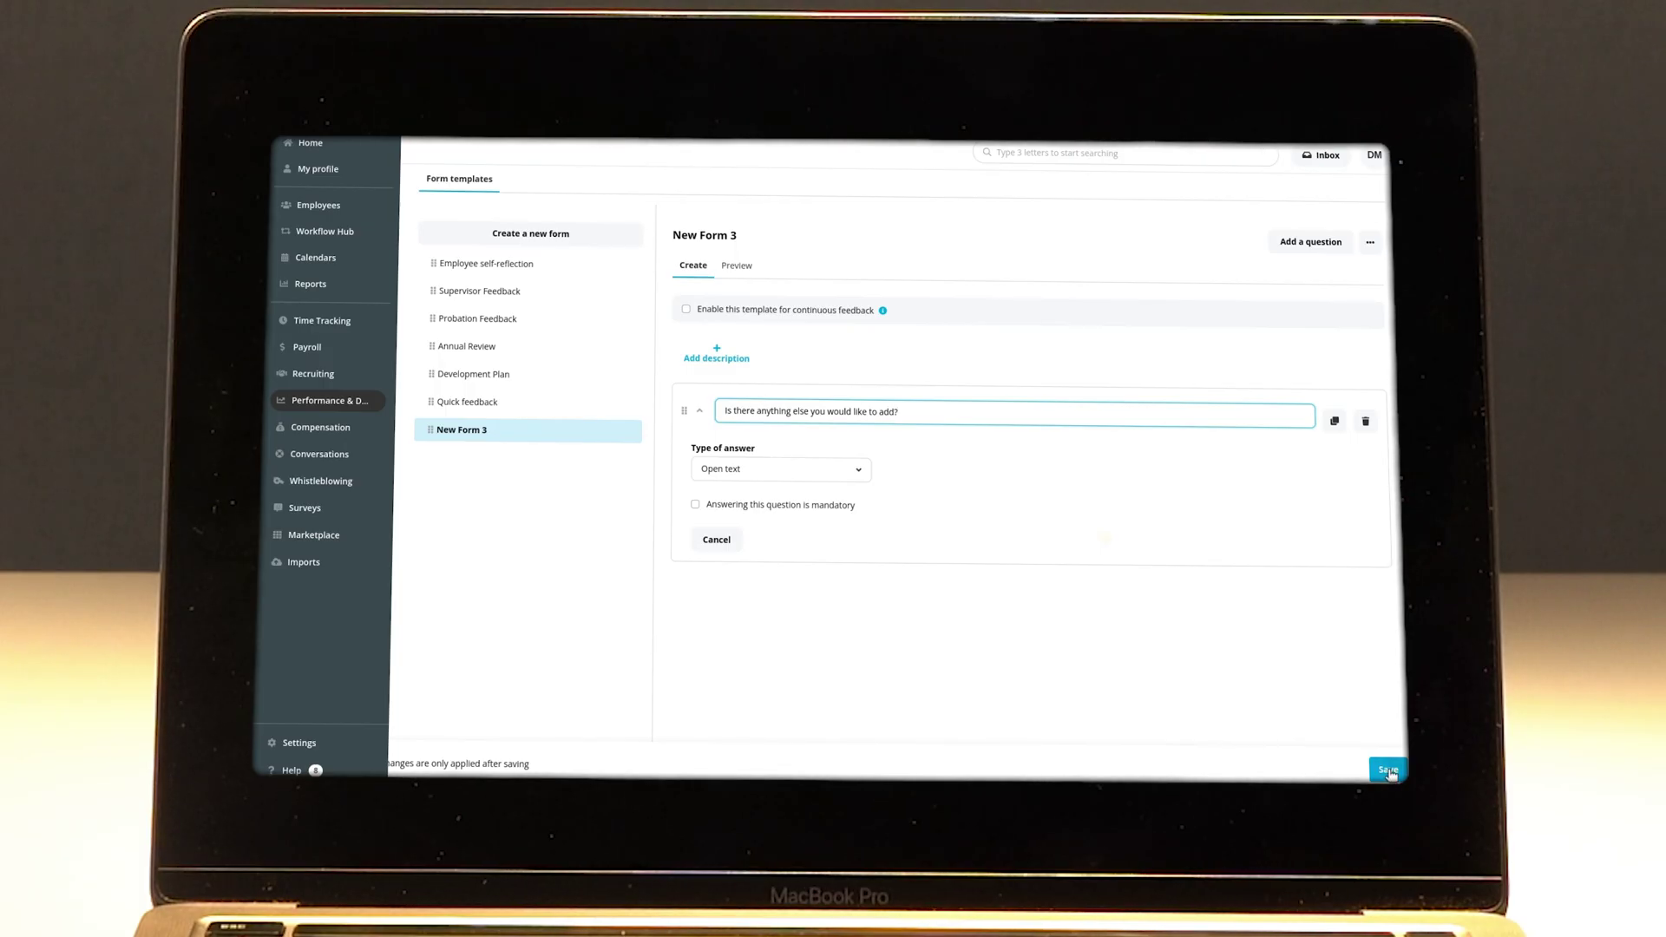
{"action": "left_click", "coordinate": [1388, 770]}
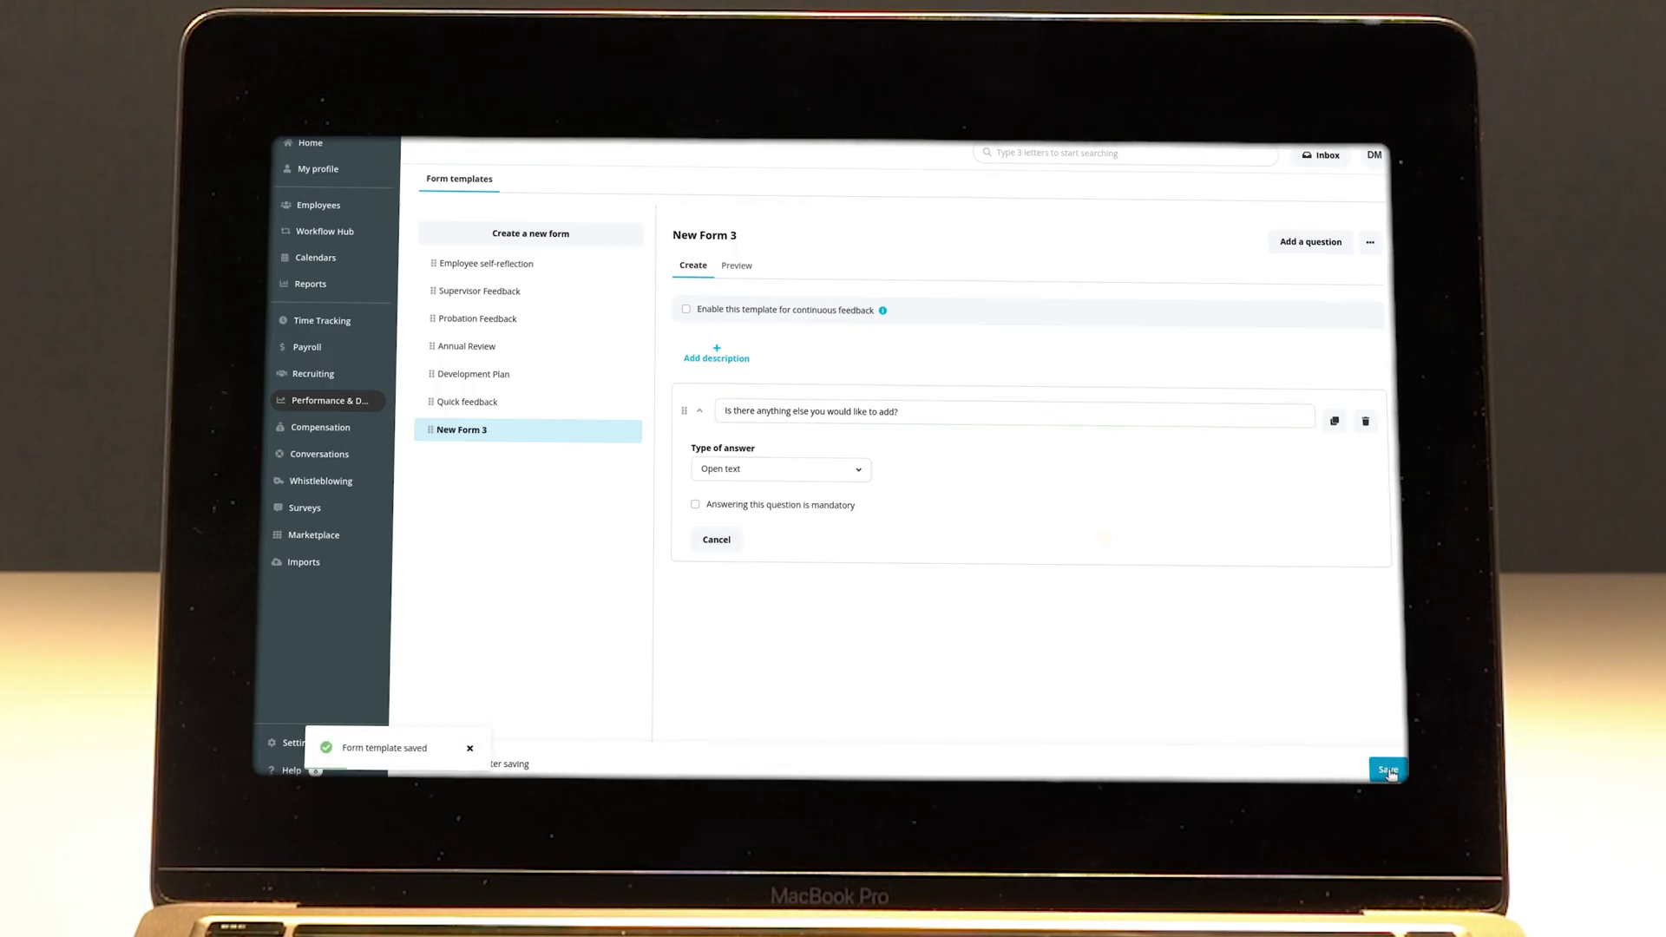